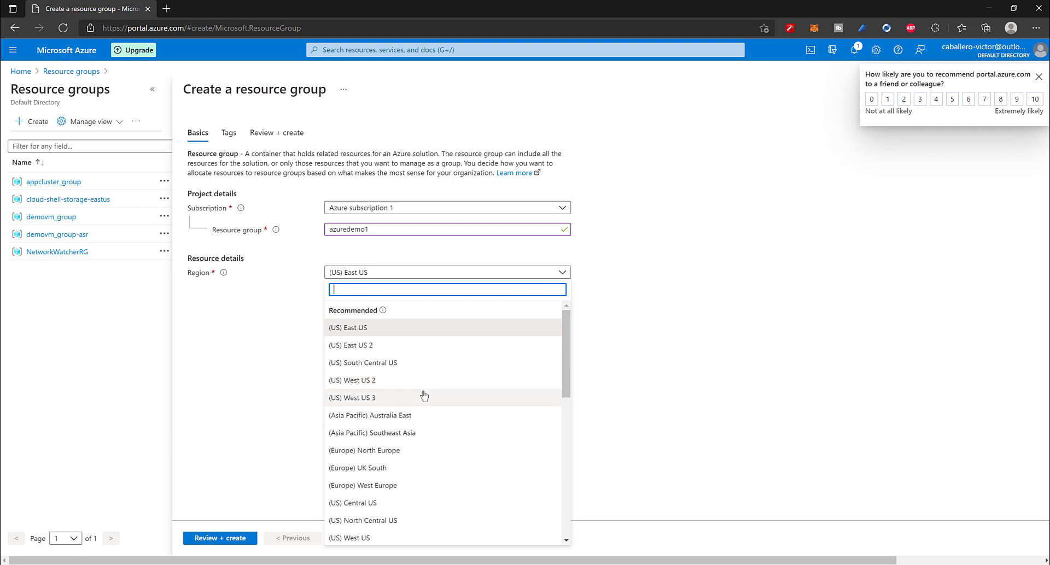
- Set the region to (US) East US, leave the tags empty and create the azuredemo1 resource group
{"action": "left_click", "coordinate": [372, 328]}
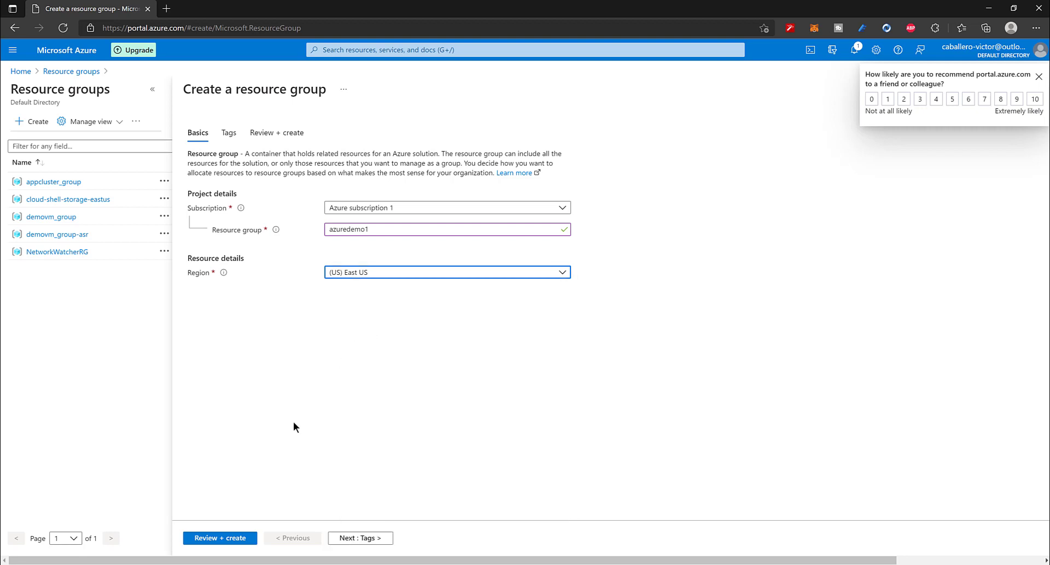
{"action": "left_click", "coordinate": [356, 538]}
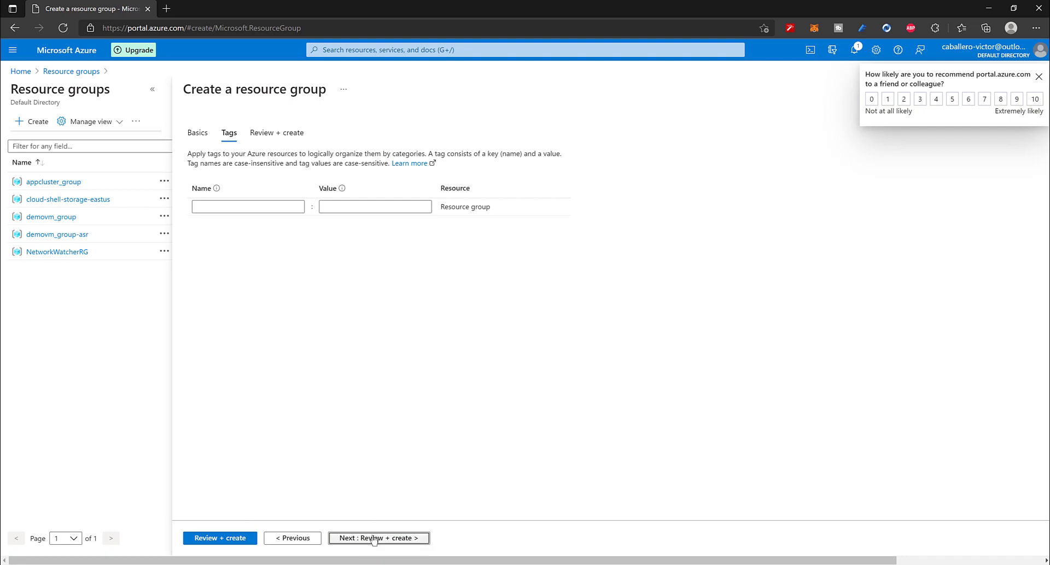
{"action": "left_click", "coordinate": [374, 540]}
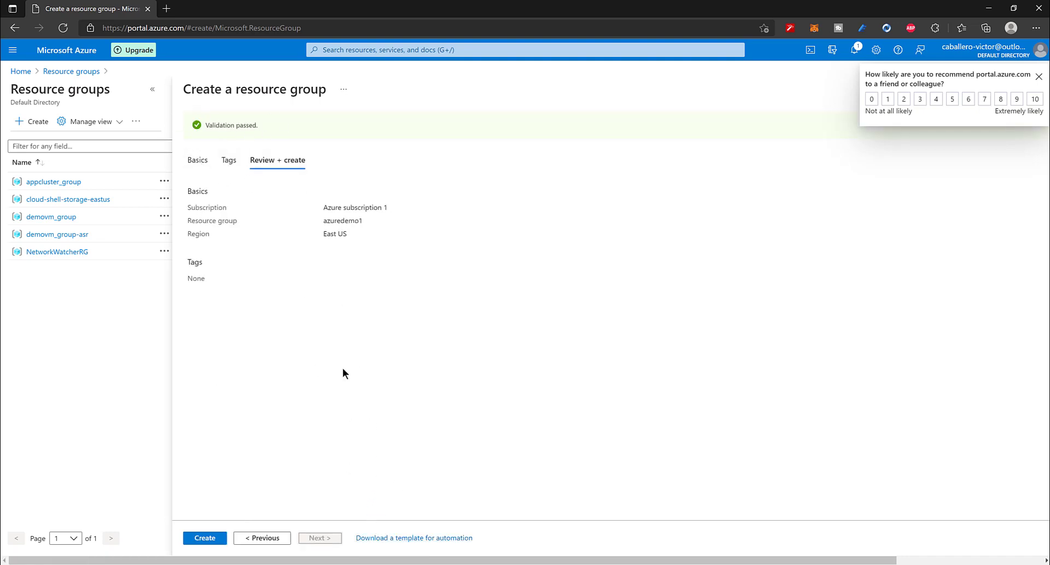
{"action": "left_click", "coordinate": [212, 540]}
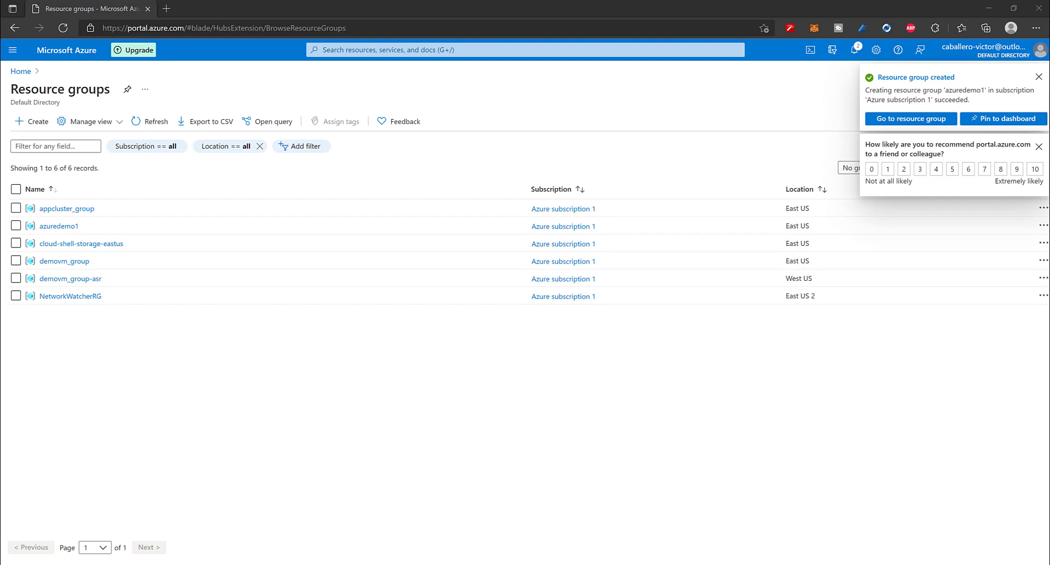
- Open the azuredemo1 resource group's overview and dismiss the recommendation survey
{"action": "left_click", "coordinate": [53, 226]}
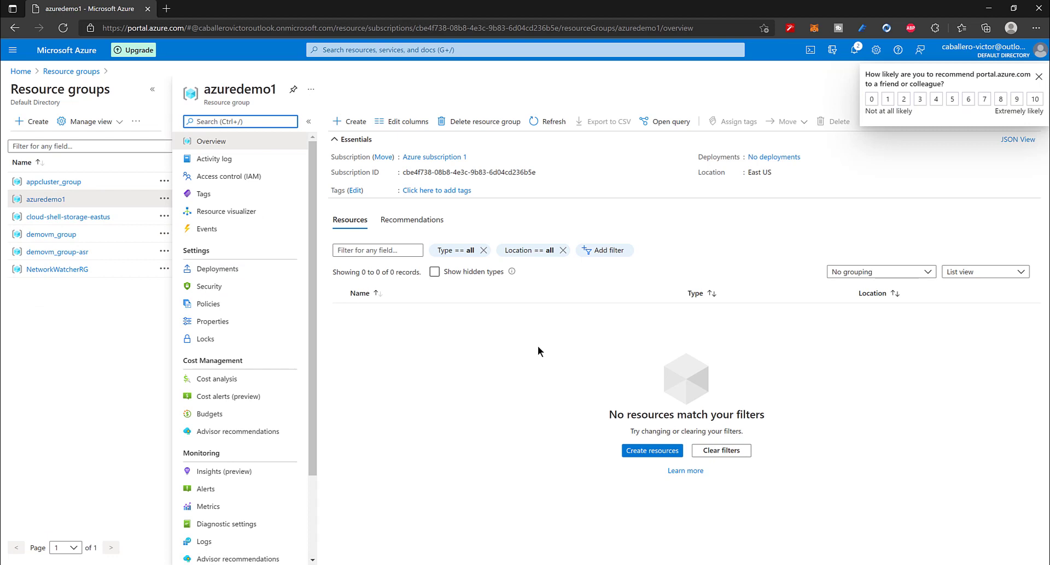
{"action": "left_click", "coordinate": [1039, 77]}
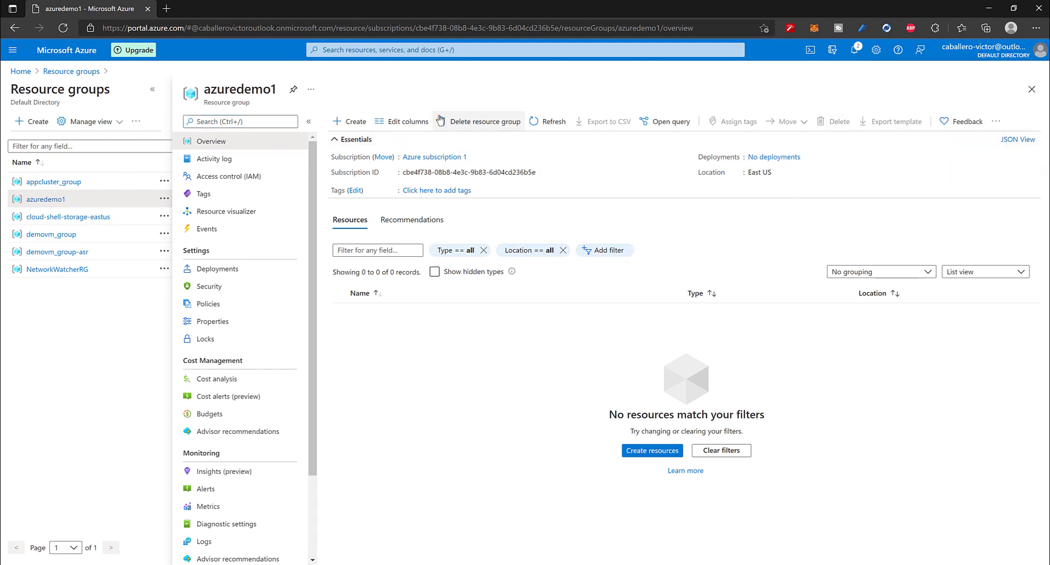
- Open a PowerShell Cloud Shell session and clear the terminal with the clear command
{"action": "left_click", "coordinate": [810, 51]}
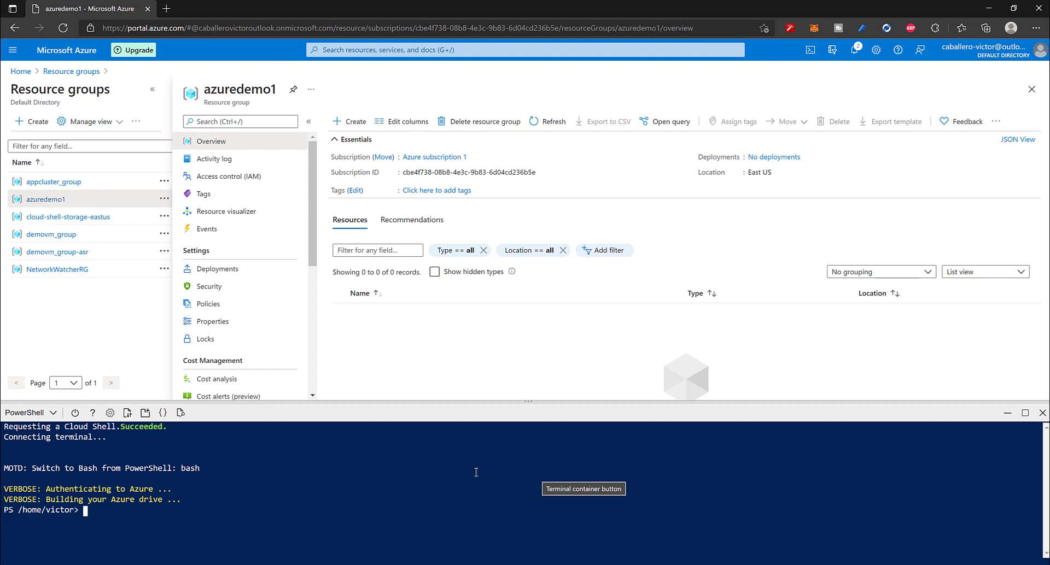
{"action": "type", "text": "clear"}
{"action": "key", "text": "Return"}
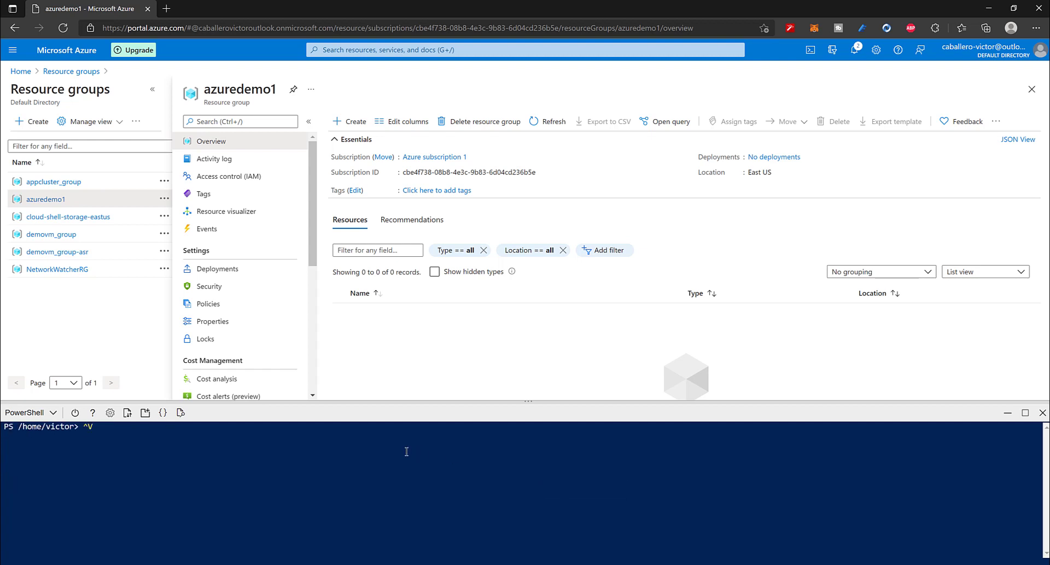
- Paste the az vm create command for demovm1 with image win2019datacenter, admin username azureuser and the admin password, and set its resource group to azuredemo1
{"action": "right_click", "coordinate": [361, 457]}
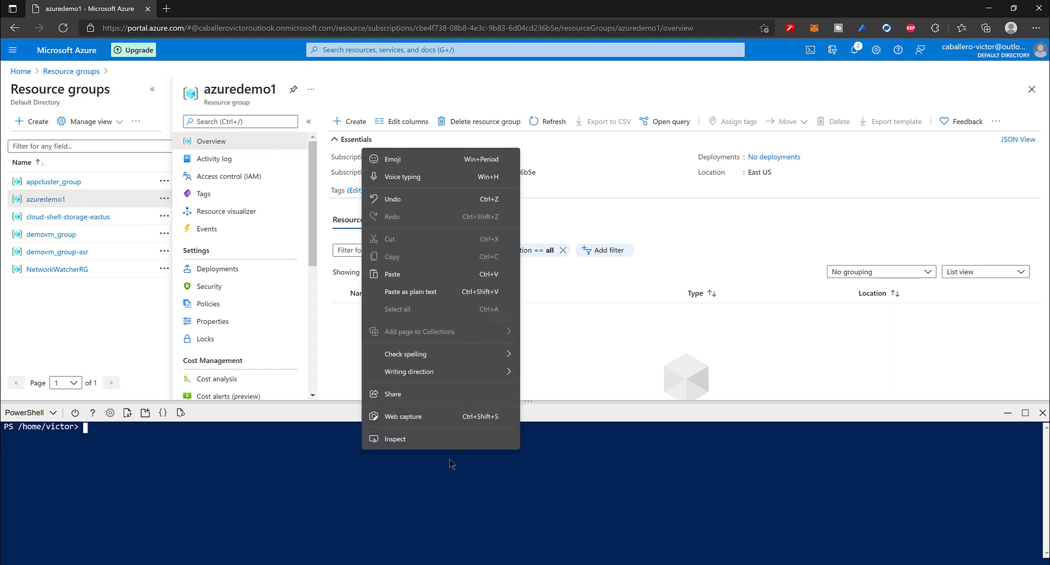
{"action": "left_click", "coordinate": [416, 274]}
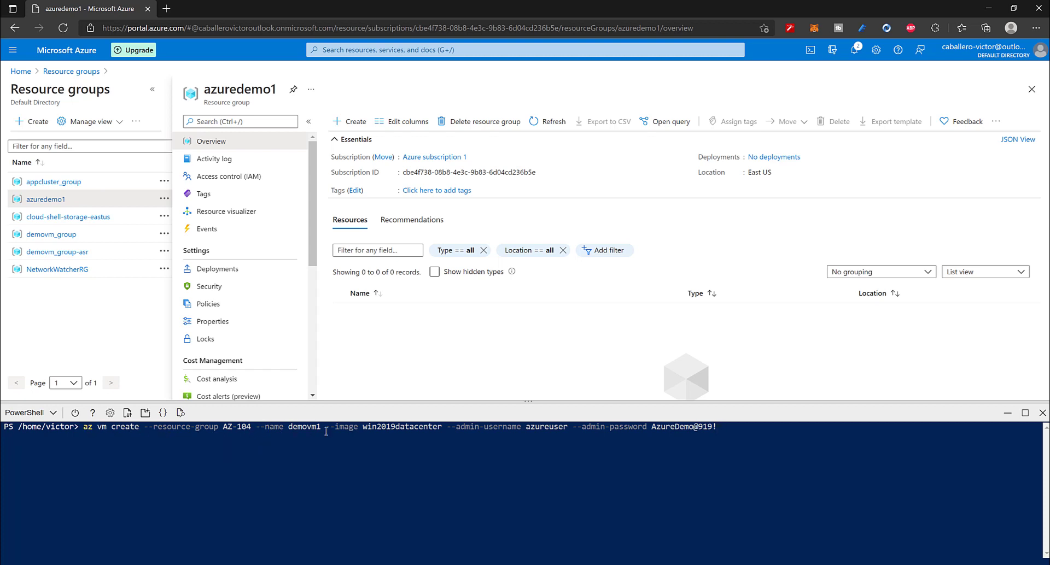
{"action": "key", "text": "Left"}
{"action": "key", "text": "Left"}
{"action": "key", "text": "Left"}
{"action": "key", "text": "Left"}
{"action": "key", "text": "Left"}
{"action": "key", "text": "Left"}
{"action": "key", "text": "Left"}
{"action": "key", "text": "Left"}
{"action": "key", "text": "Left"}
{"action": "key", "text": "Left"}
{"action": "key", "text": "Left"}
{"action": "key", "text": "Left"}
{"action": "key", "text": "Left"}
{"action": "key", "text": "Left"}
{"action": "key", "text": "Left"}
{"action": "key", "text": "Left"}
{"action": "key", "text": "Left"}
{"action": "key", "text": "Left"}
{"action": "key", "text": "Left"}
{"action": "key", "text": "Left"}
{"action": "key", "text": "Left"}
{"action": "key", "text": "Left"}
{"action": "key", "text": "Left"}
{"action": "key", "text": "Left"}
{"action": "key", "text": "Left"}
{"action": "key", "text": "Left"}
{"action": "key", "text": "Left"}
{"action": "key", "text": "Left"}
{"action": "key", "text": "Left"}
{"action": "key", "text": "Left"}
{"action": "key", "text": "Left"}
{"action": "key", "text": "Left"}
{"action": "key", "text": "Left"}
{"action": "key", "text": "Left"}
{"action": "key", "text": "Left"}
{"action": "key", "text": "Left"}
{"action": "key", "text": "Left"}
{"action": "key", "text": "Left"}
{"action": "key", "text": "Left"}
{"action": "key", "text": "Left"}
{"action": "key", "text": "Left"}
{"action": "key", "text": "Left"}
{"action": "key", "text": "Left"}
{"action": "key", "text": "Left"}
{"action": "key", "text": "Left"}
{"action": "key", "text": "Left"}
{"action": "key", "text": "Left"}
{"action": "key", "text": "BackSpace"}
{"action": "key", "text": "BackSpace"}
{"action": "key", "text": "BackSpace"}
{"action": "key", "text": "BackSpace"}
{"action": "key", "text": "BackSpace"}
{"action": "key", "text": "BackSpace"}
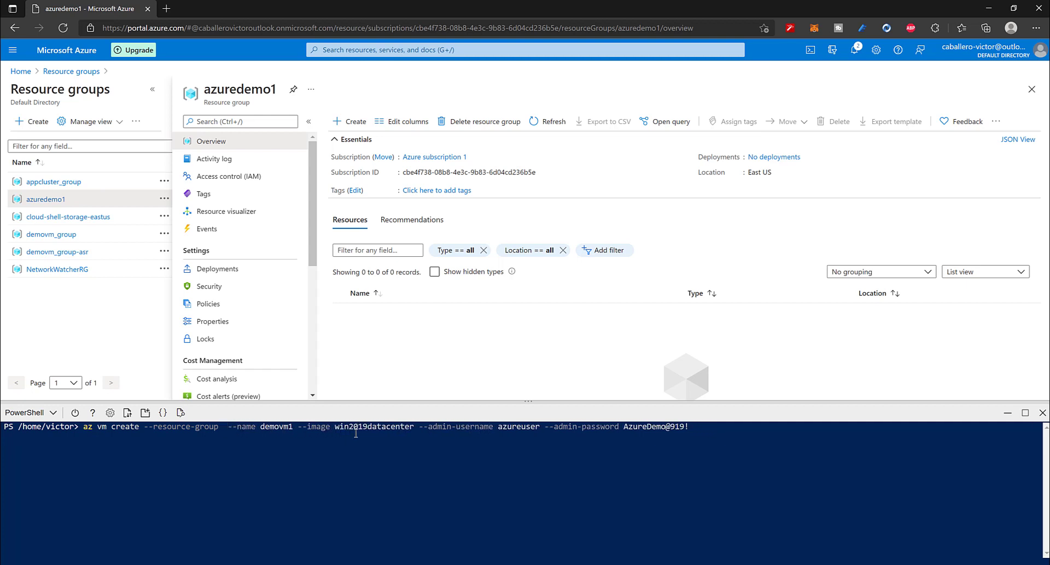
{"action": "type", "text": "azuredemo"}
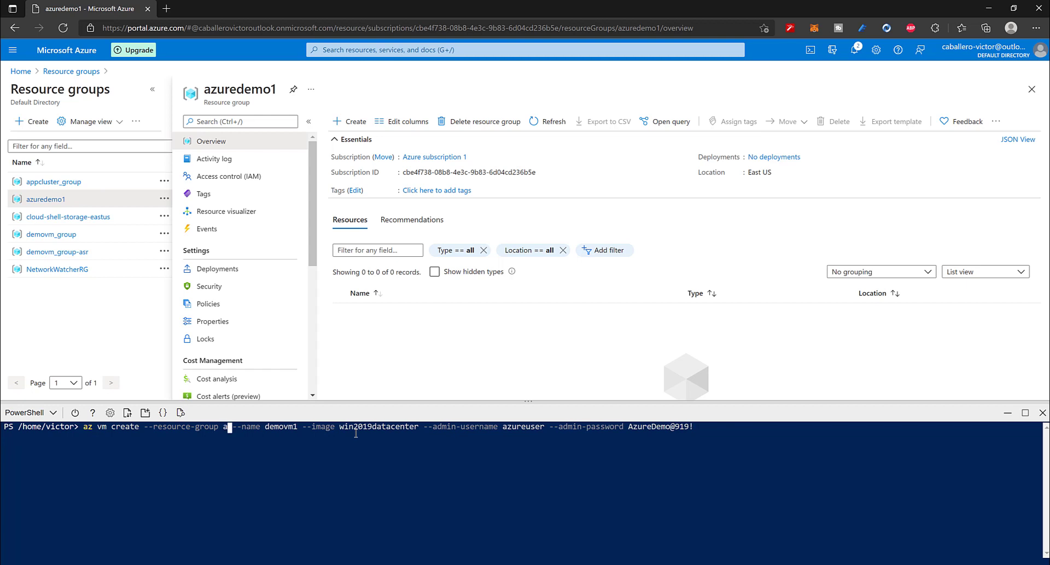
{"action": "type", "text": "1"}
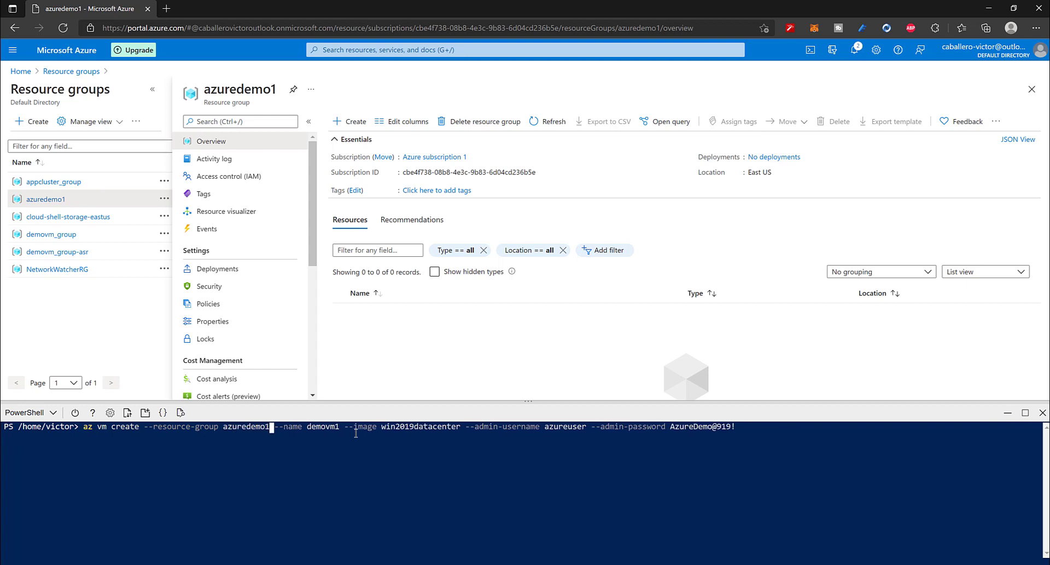
- Run the completed az vm create command to deploy demovm1 in the azuredemo1 resource group
{"action": "key", "text": "Right"}
{"action": "key", "text": "Right"}
{"action": "key", "text": "Right"}
{"action": "key", "text": "Right"}
{"action": "key", "text": "Right"}
{"action": "key", "text": "Right"}
{"action": "key", "text": "Right"}
{"action": "key", "text": "Right"}
{"action": "key", "text": "Right"}
{"action": "key", "text": "Right"}
{"action": "key", "text": "Right"}
{"action": "key", "text": "Right"}
{"action": "key", "text": "Right"}
{"action": "key", "text": "Right"}
{"action": "key", "text": "Right"}
{"action": "key", "text": "Right"}
{"action": "key", "text": "Right"}
{"action": "key", "text": "Right"}
{"action": "key", "text": "Right"}
{"action": "key", "text": "Right"}
{"action": "key", "text": "Right"}
{"action": "key", "text": "Right"}
{"action": "key", "text": "Right"}
{"action": "key", "text": "Right"}
{"action": "key", "text": "Right"}
{"action": "key", "text": "Right"}
{"action": "key", "text": "Right"}
{"action": "key", "text": "Right"}
{"action": "key", "text": "Right"}
{"action": "key", "text": "Right"}
{"action": "key", "text": "Right"}
{"action": "key", "text": "Right"}
{"action": "key", "text": "Right"}
{"action": "key", "text": "Right"}
{"action": "key", "text": "Right"}
{"action": "key", "text": "Right"}
{"action": "key", "text": "Right"}
{"action": "key", "text": "Right"}
{"action": "key", "text": "Right"}
{"action": "key", "text": "Right"}
{"action": "key", "text": "Right"}
{"action": "key", "text": "Right"}
{"action": "key", "text": "Right"}
{"action": "key", "text": "Right"}
{"action": "key", "text": "Right"}
{"action": "key", "text": "Right"}
{"action": "key", "text": "Right"}
{"action": "key", "text": "Right"}
{"action": "key", "text": "Right"}
{"action": "key", "text": "Right"}
{"action": "key", "text": "Right"}
{"action": "key", "text": "Right"}
{"action": "key", "text": "Right"}
{"action": "key", "text": "Right"}
{"action": "key", "text": "Right"}
{"action": "key", "text": "Right"}
{"action": "key", "text": "Right"}
{"action": "key", "text": "Right"}
{"action": "key", "text": "Right"}
{"action": "key", "text": "Right"}
{"action": "key", "text": "Right"}
{"action": "key", "text": "Right"}
{"action": "key", "text": "Right"}
{"action": "key", "text": "Right"}
{"action": "key", "text": "Right"}
{"action": "key", "text": "Right"}
{"action": "key", "text": "Right"}
{"action": "key", "text": "Right"}
{"action": "key", "text": "Right"}
{"action": "key", "text": "Right"}
{"action": "key", "text": "Right"}
{"action": "key", "text": "Right"}
{"action": "key", "text": "Right"}
{"action": "key", "text": "Right"}
{"action": "key", "text": "Right"}
{"action": "key", "text": "Right"}
{"action": "key", "text": "Right"}
{"action": "key", "text": "Right"}
{"action": "key", "text": "Right"}
{"action": "key", "text": "Right"}
{"action": "key", "text": "Right"}
{"action": "key", "text": "Right"}
{"action": "key", "text": "Right"}
{"action": "key", "text": "Right"}
{"action": "key", "text": "Right"}
{"action": "key", "text": "Right"}
{"action": "key", "text": "Right"}
{"action": "key", "text": "Right"}
{"action": "key", "text": "Right"}
{"action": "key", "text": "Return"}
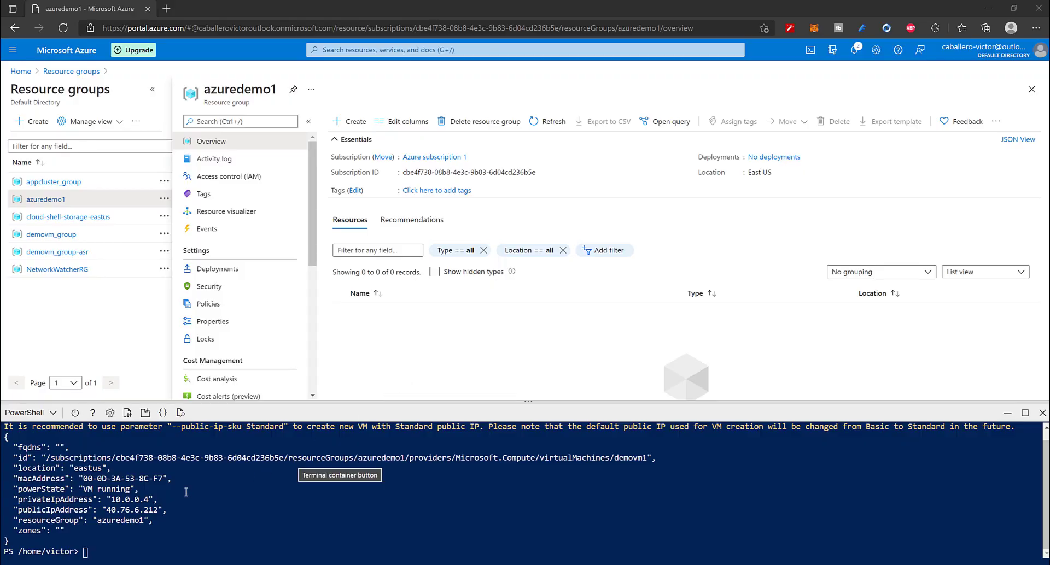
- Check the power state, private IP address, public IP address and resource group in the VM creation output
{"action": "left_click_drag", "start_coordinate": [146, 489], "coordinate": [69, 489]}
{"action": "left_click_drag", "start_coordinate": [162, 500], "coordinate": [107, 500]}
{"action": "left_click_drag", "start_coordinate": [168, 511], "coordinate": [99, 510]}
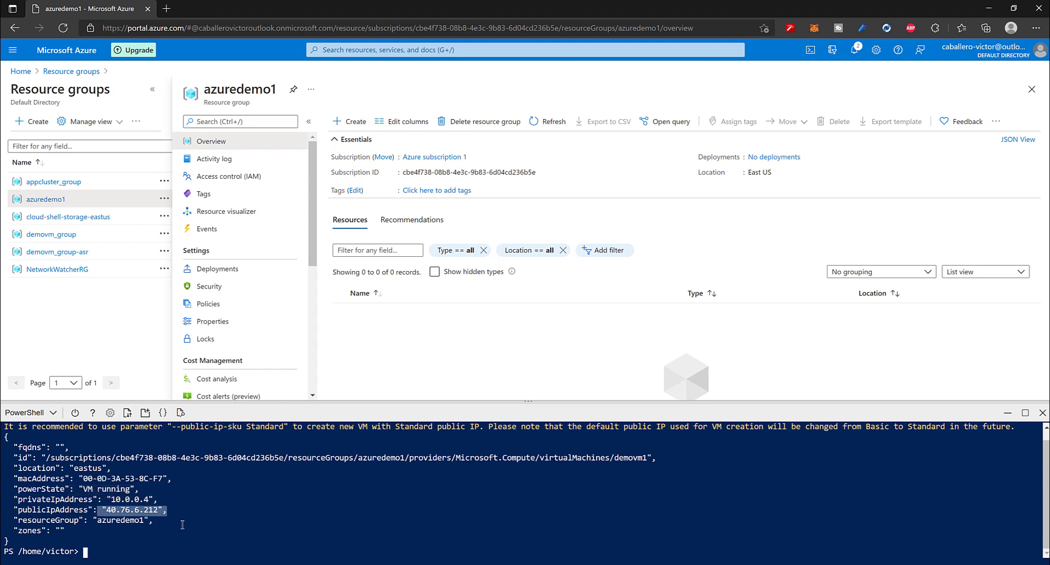
{"action": "left_click_drag", "start_coordinate": [149, 521], "coordinate": [89, 521]}
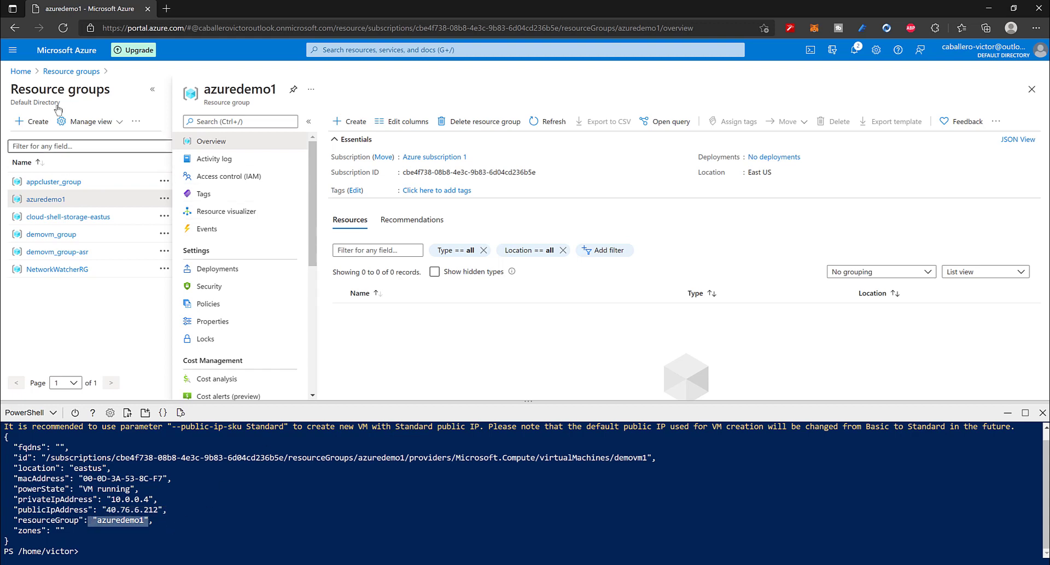
- Open the portal home in a second tab and check demovm1's status and resource group in the virtual machines list
{"action": "middle_click", "coordinate": [70, 51]}
{"action": "left_click", "coordinate": [243, 5]}
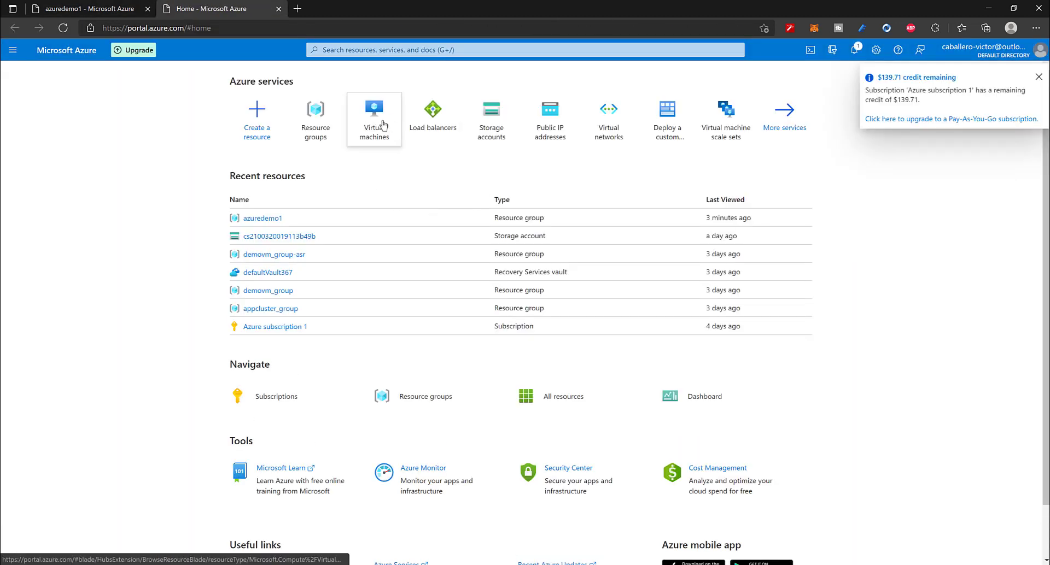
{"action": "left_click", "coordinate": [358, 50]}
{"action": "type", "text": "virtual"}
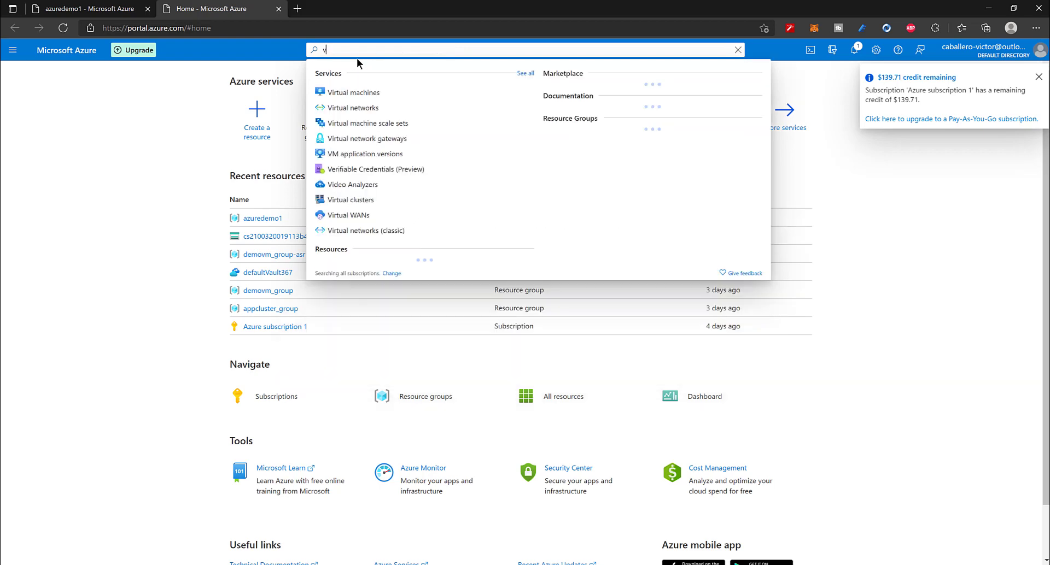
{"action": "left_click", "coordinate": [350, 93]}
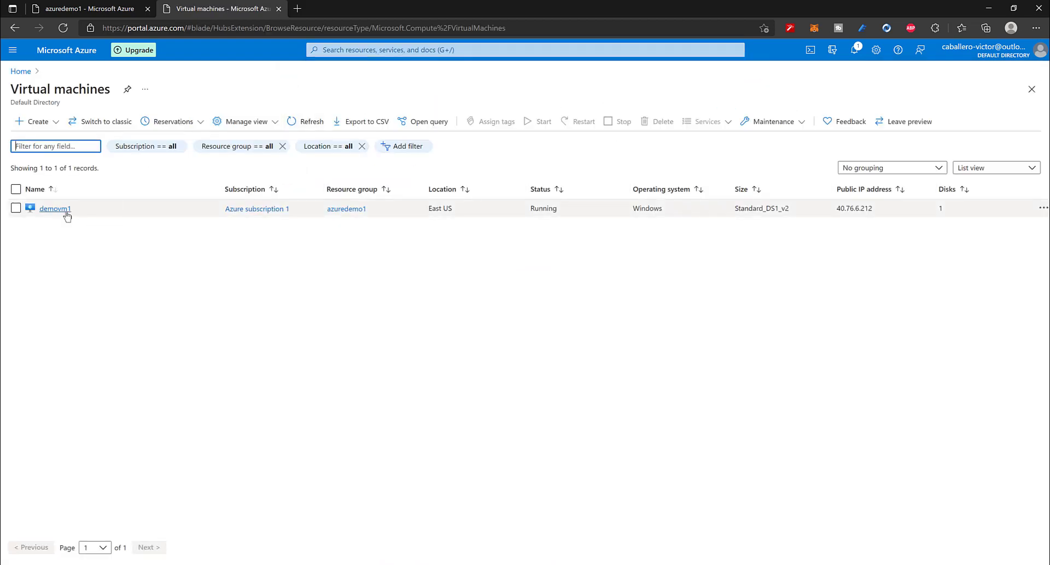
{"action": "mouse_move", "coordinate": [55, 214]}
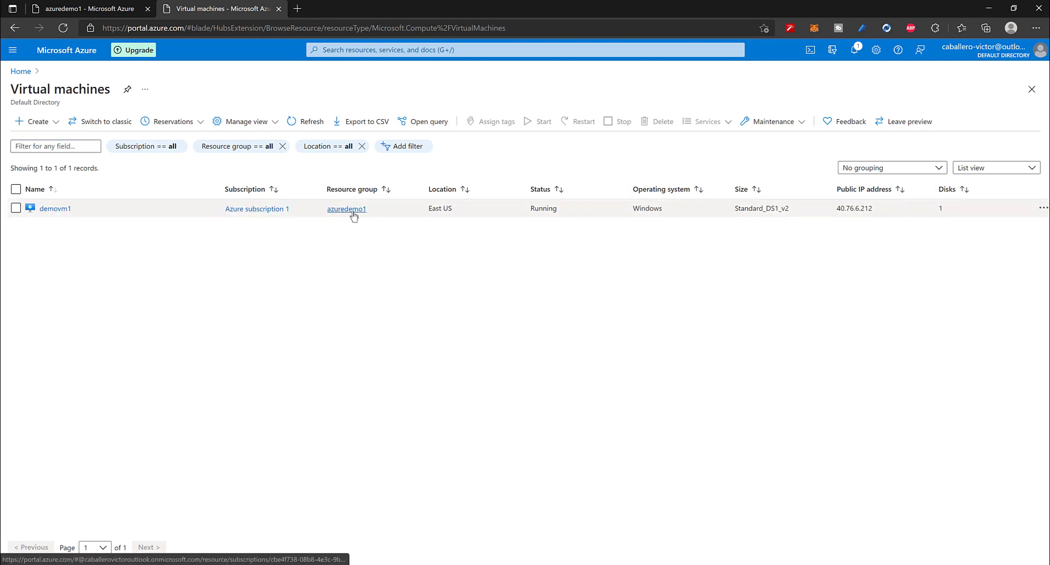
- Return to the azuredemo1 resource group's overview, enlarge its view above Cloud Shell and examine the resources created with demovm1
{"action": "left_click", "coordinate": [87, 8]}
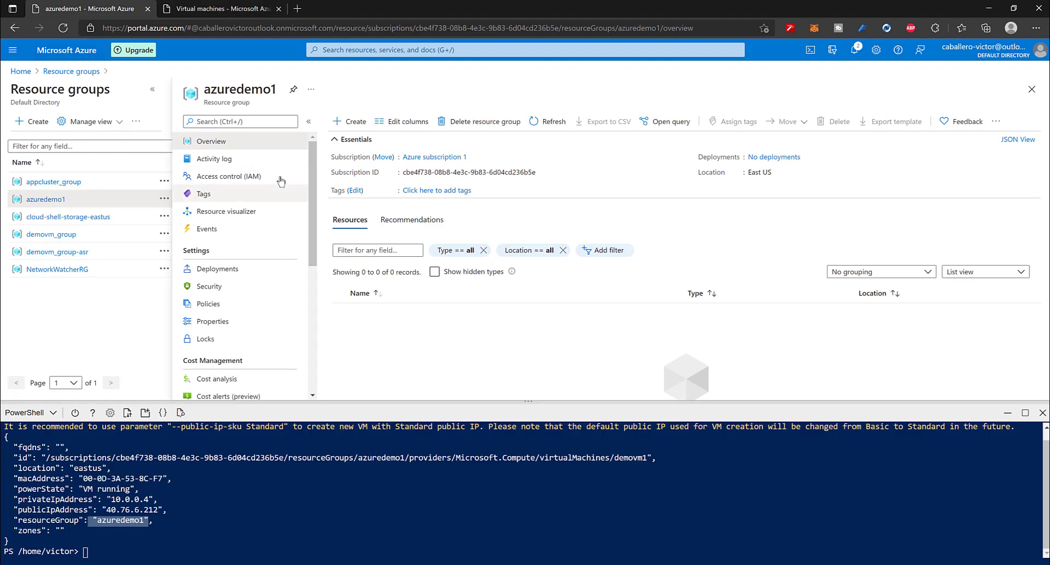
{"action": "left_click", "coordinate": [82, 50]}
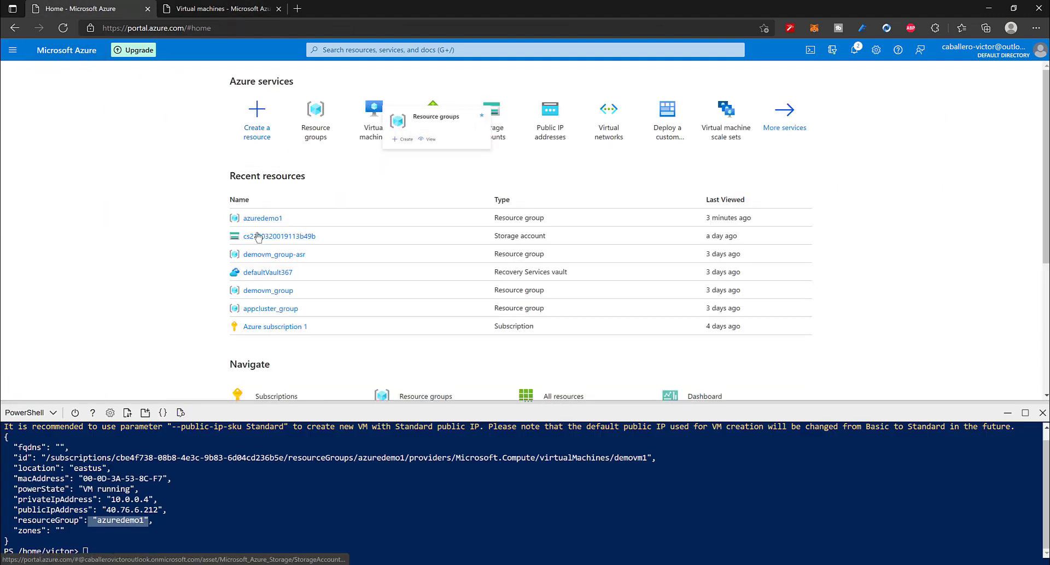
{"action": "left_click", "coordinate": [257, 218]}
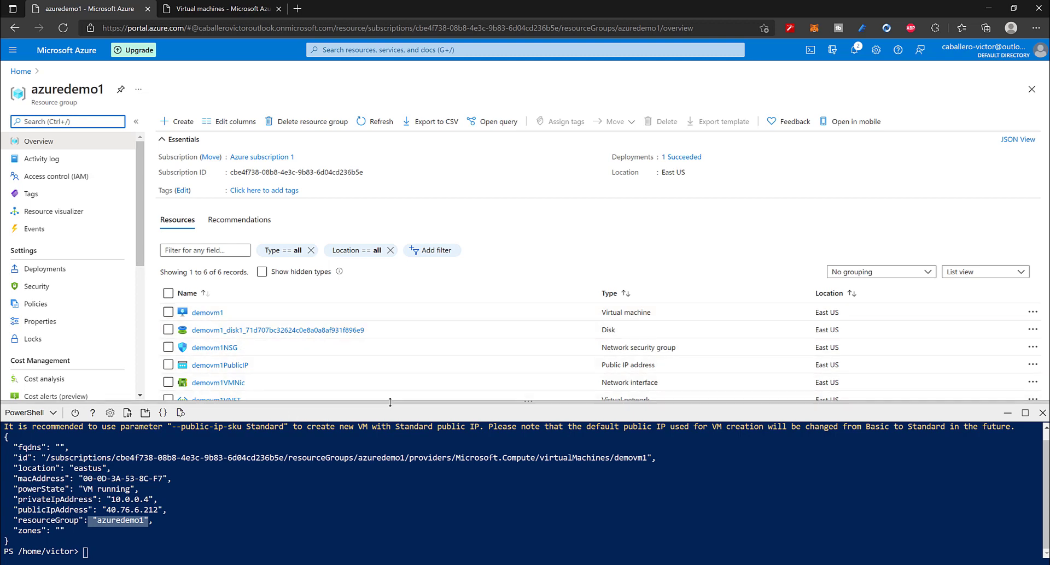
{"action": "left_click_drag", "start_coordinate": [669, 402], "coordinate": [669, 428]}
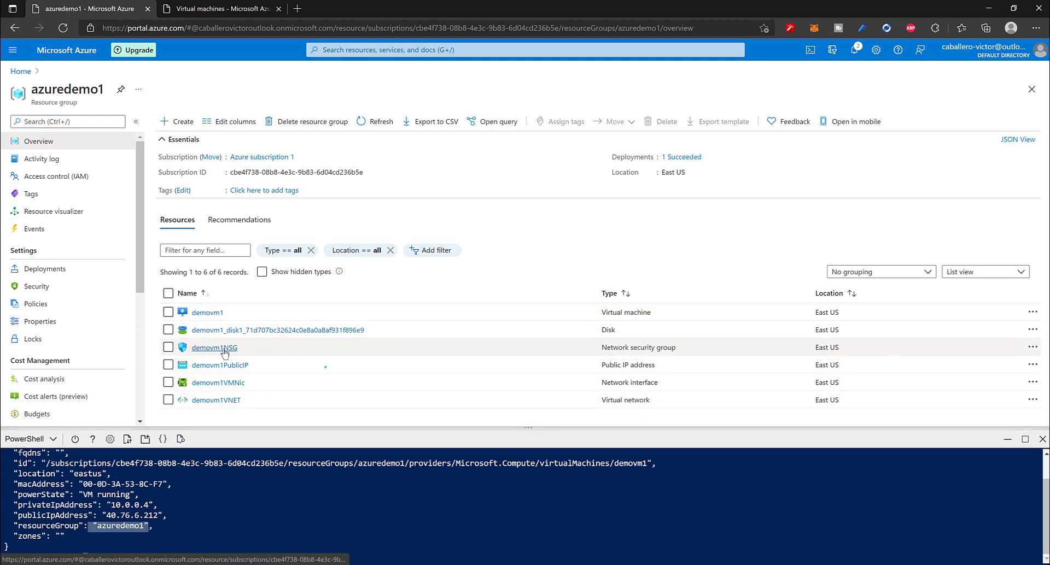
{"action": "mouse_move", "coordinate": [238, 347]}
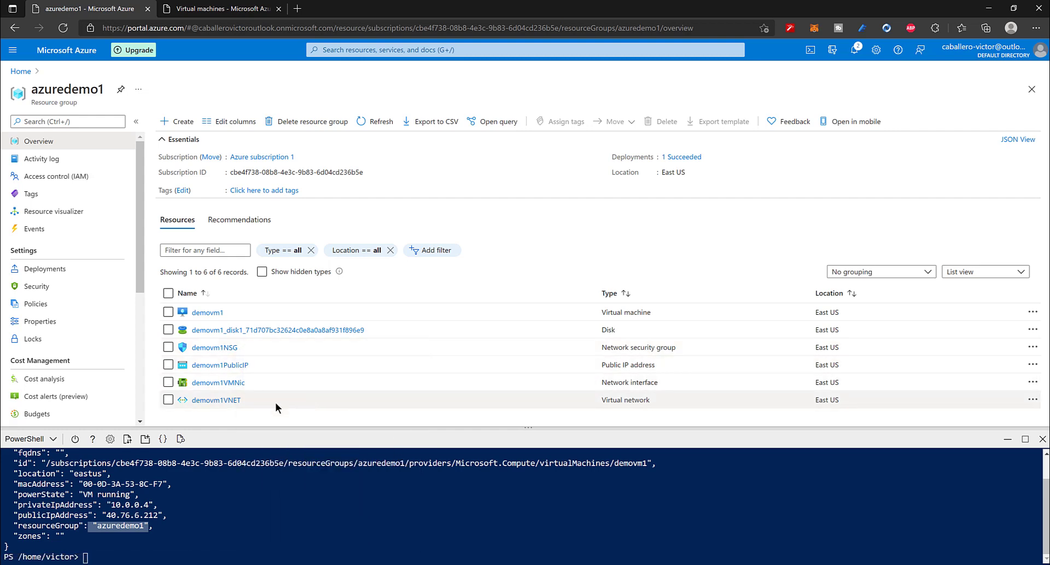
- Open the demovm1 virtual machine's overview and close both the Virtual machines browser tab and Cloud Shell
{"action": "left_click", "coordinate": [201, 313]}
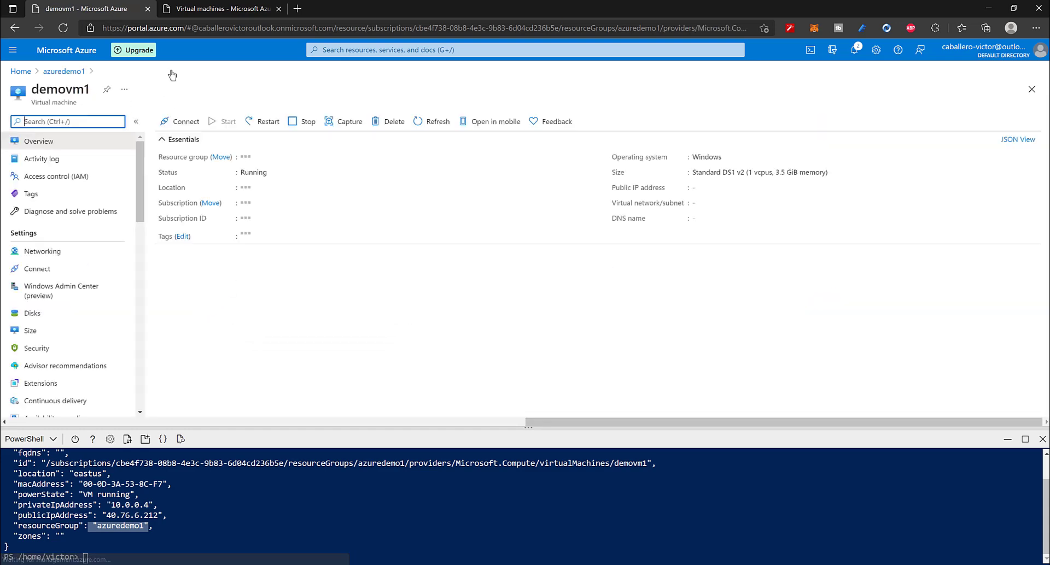
{"action": "left_click", "coordinate": [278, 8]}
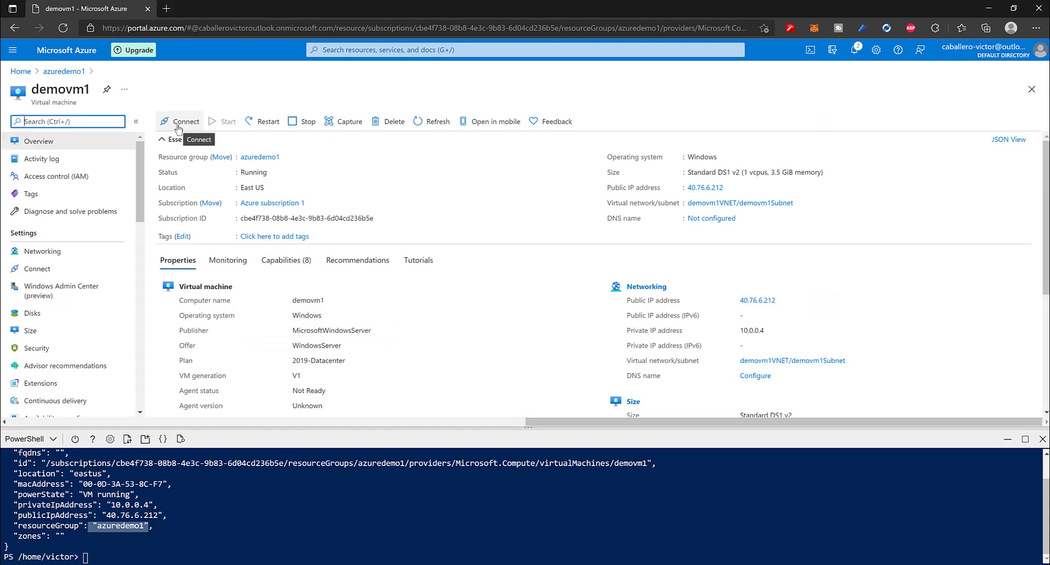
{"action": "left_click", "coordinate": [1043, 439]}
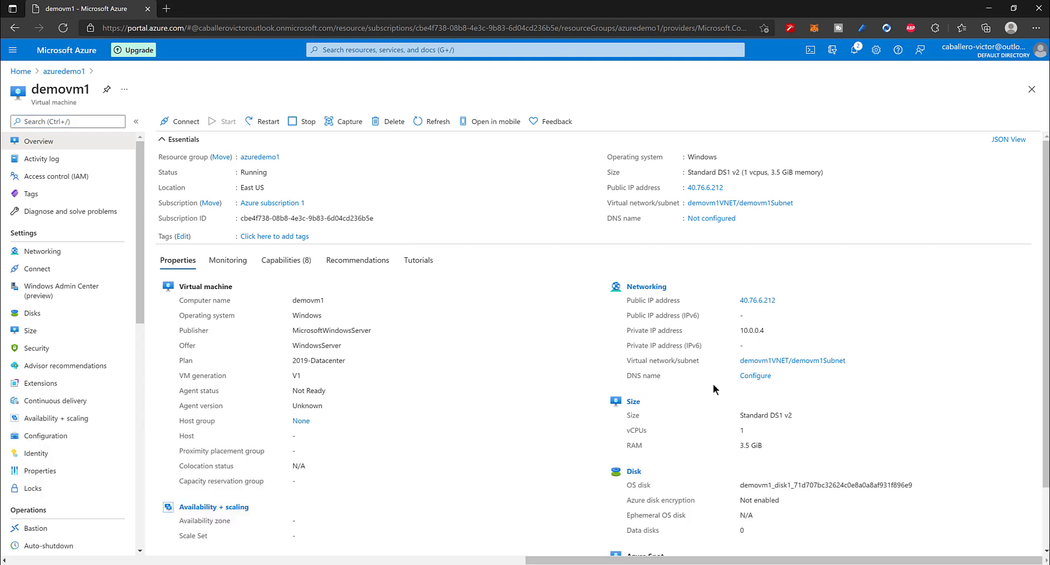
- View demovm1's RDP connection settings and inspect the rdp inbound port rule in its networking settings
{"action": "left_click", "coordinate": [184, 123]}
{"action": "left_click", "coordinate": [175, 141]}
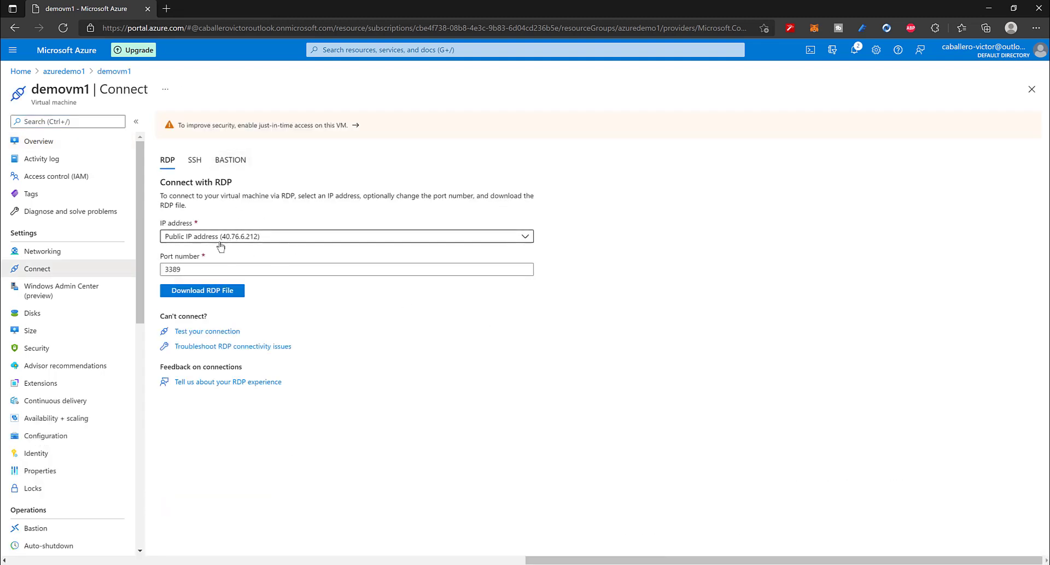
{"action": "left_click", "coordinate": [67, 259]}
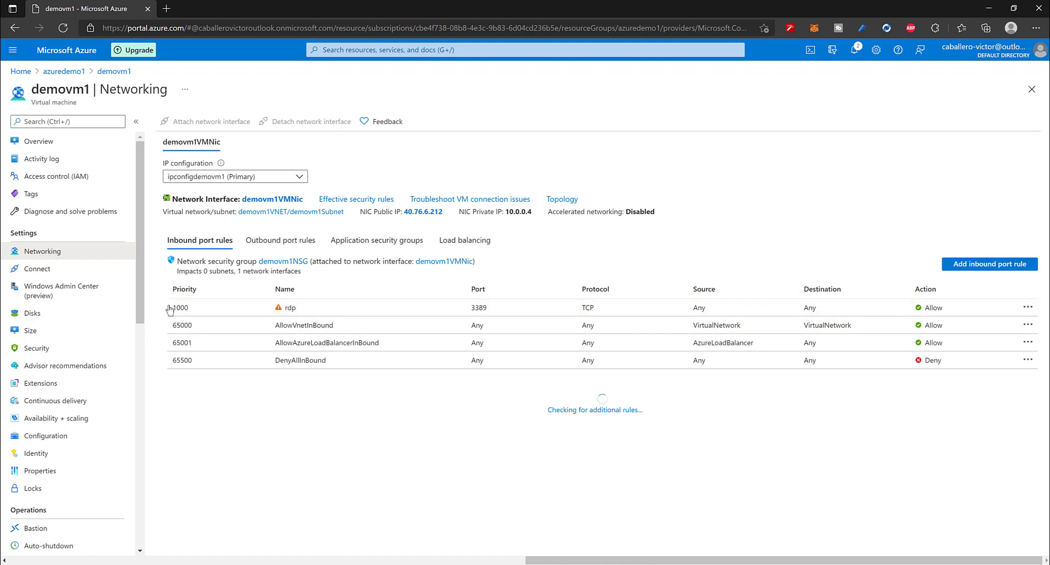
{"action": "left_click", "coordinate": [477, 314]}
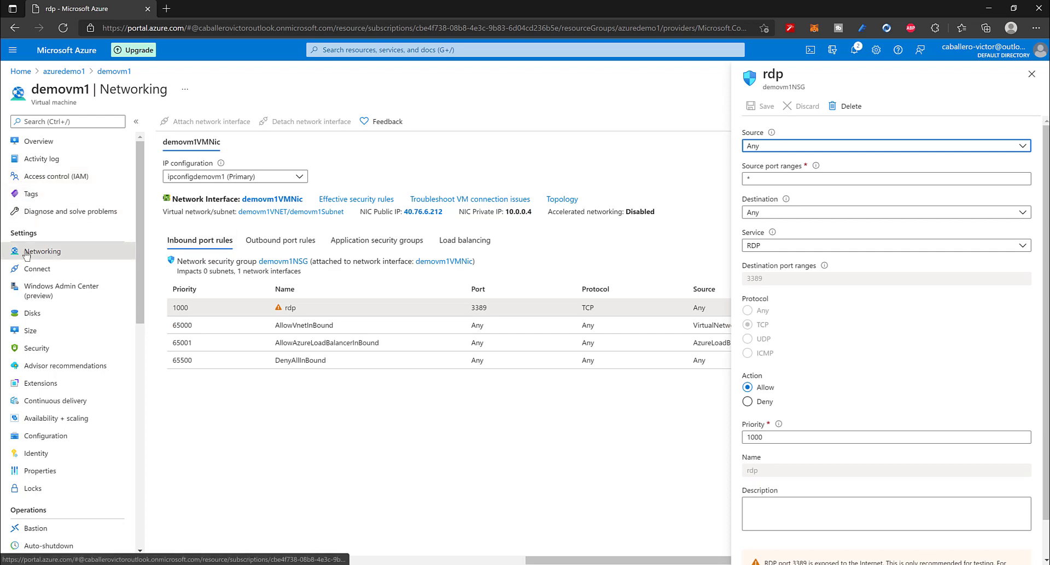
- Download demovm1's RDP file, open it, suppress repeat prompts for this computer and start the remote connection
{"action": "left_click", "coordinate": [37, 269]}
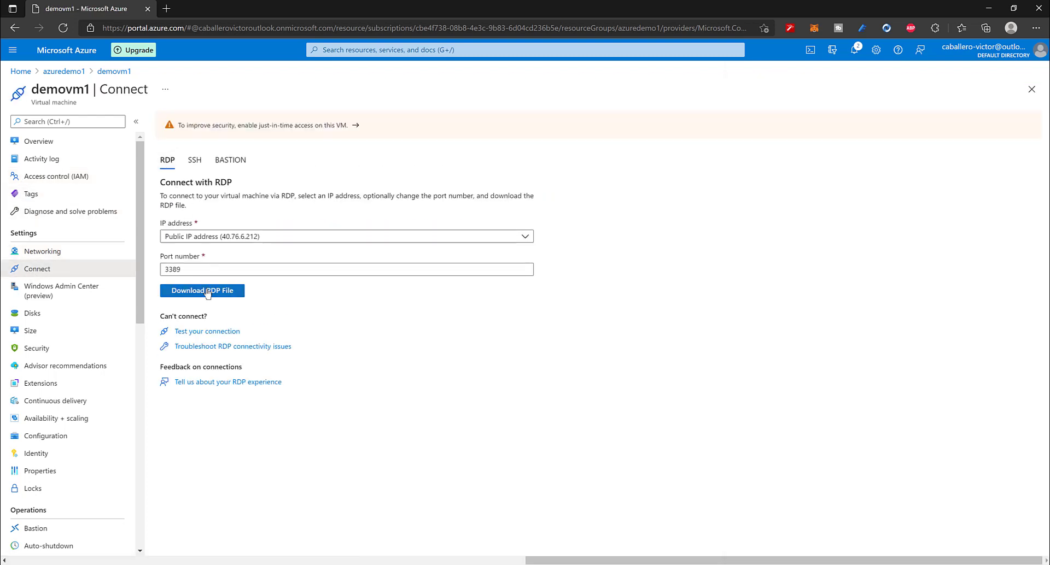
{"action": "left_click", "coordinate": [207, 292]}
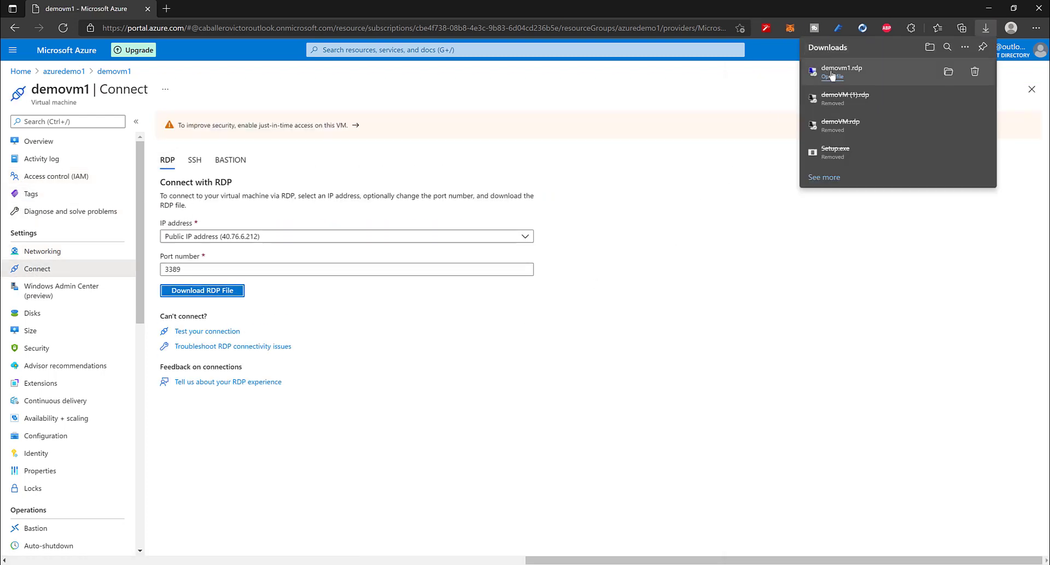
{"action": "left_click", "coordinate": [831, 77]}
{"action": "left_click", "coordinate": [436, 324]}
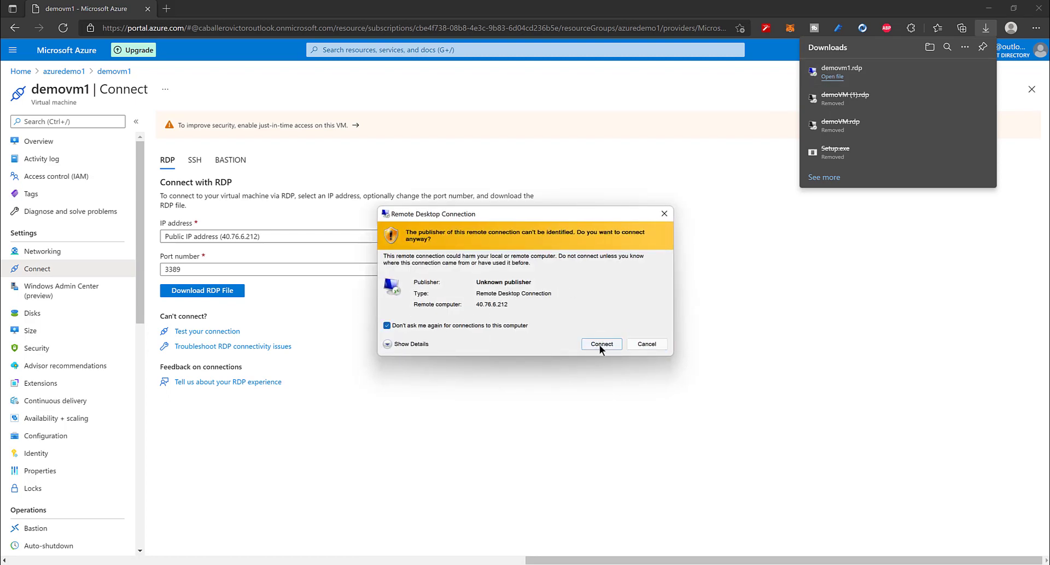
{"action": "left_click", "coordinate": [601, 344]}
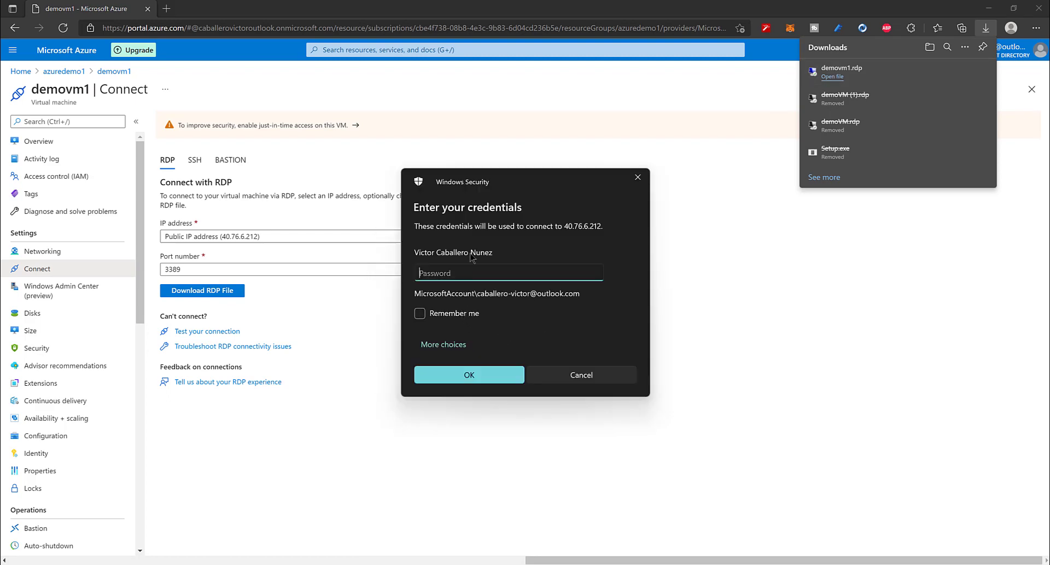
- Sign in to demovm1 with a different account, entering user name azureuser and the account password, and accept the untrusted certificate
{"action": "left_click", "coordinate": [400, 252]}
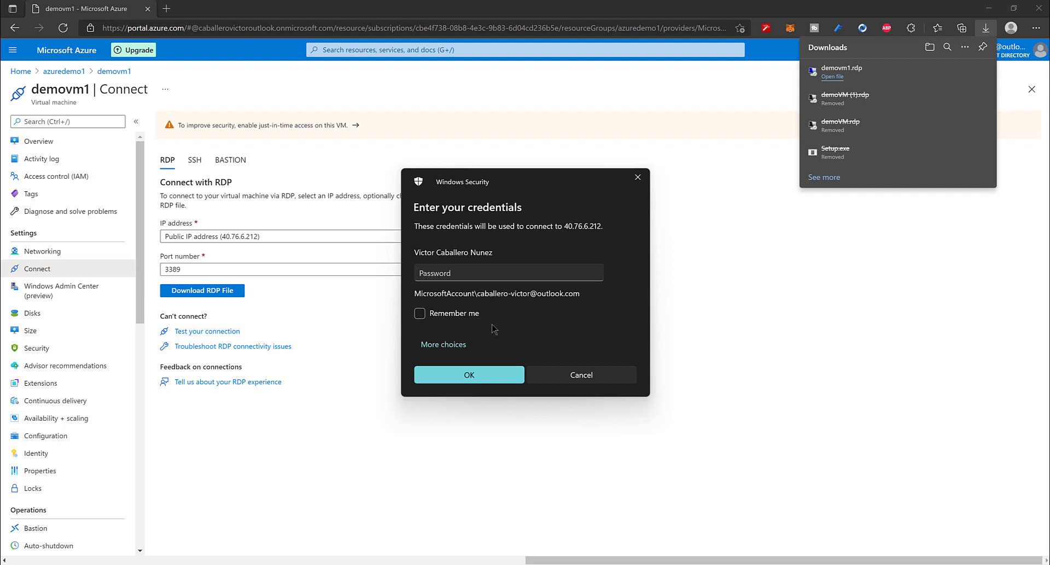
{"action": "left_click", "coordinate": [432, 346]}
{"action": "left_click", "coordinate": [484, 412]}
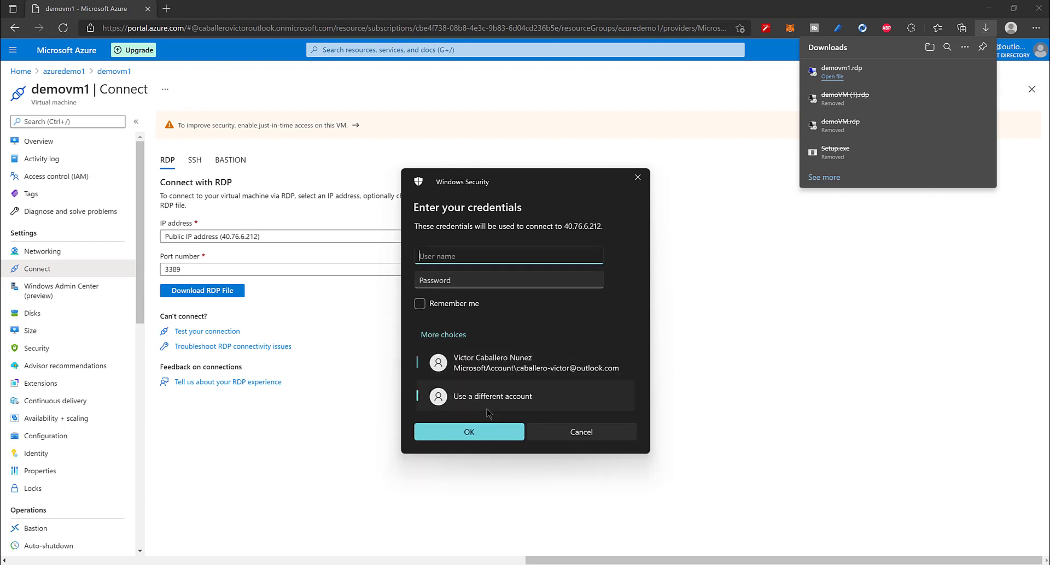
{"action": "type", "text": "azureuser"}
{"action": "left_click", "coordinate": [473, 281]}
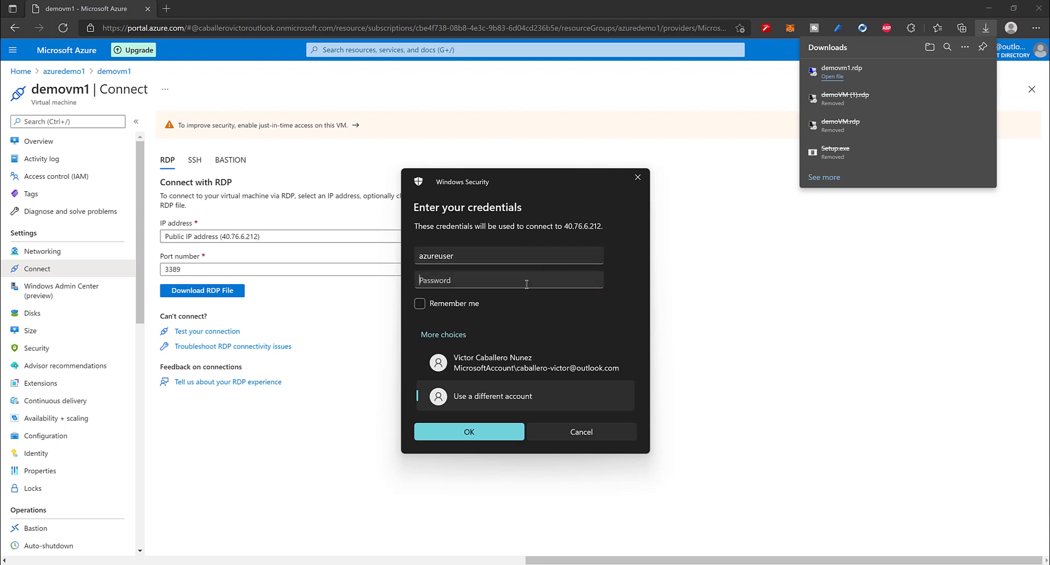
{"action": "key", "text": "ctrl+v"}
{"action": "left_click", "coordinate": [594, 284]}
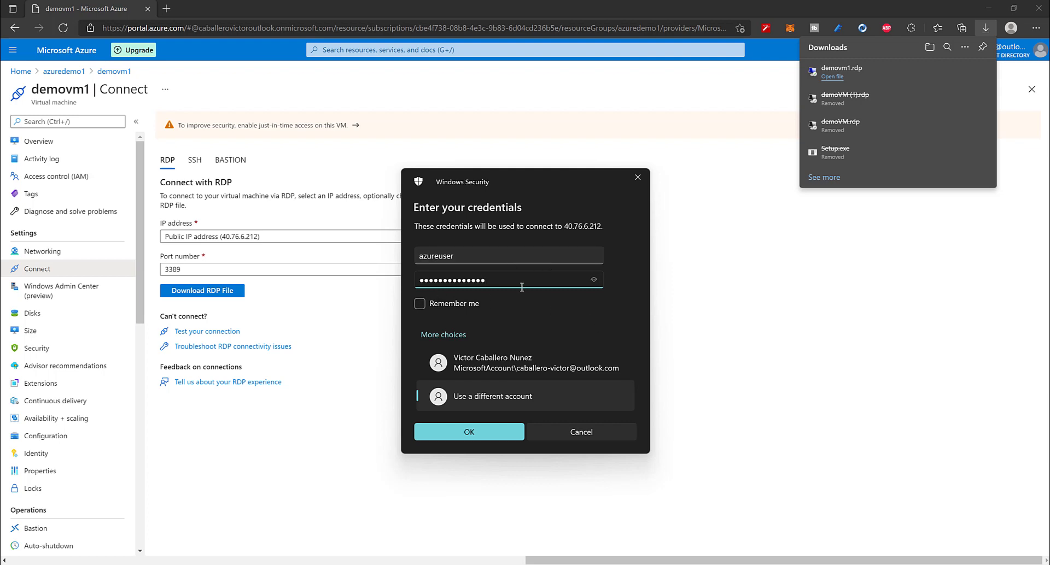
{"action": "left_click", "coordinate": [475, 432]}
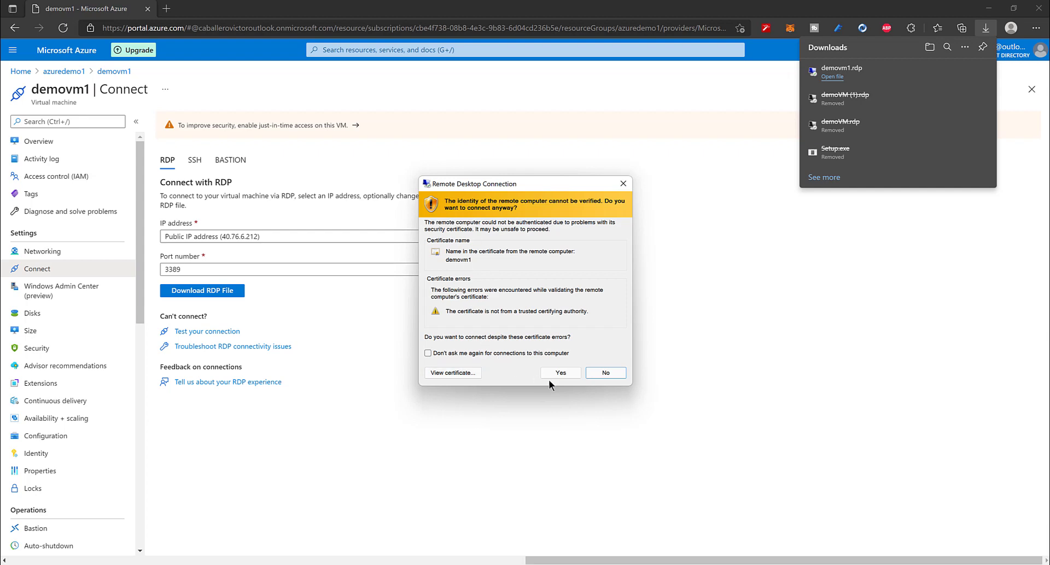
{"action": "left_click", "coordinate": [553, 377]}
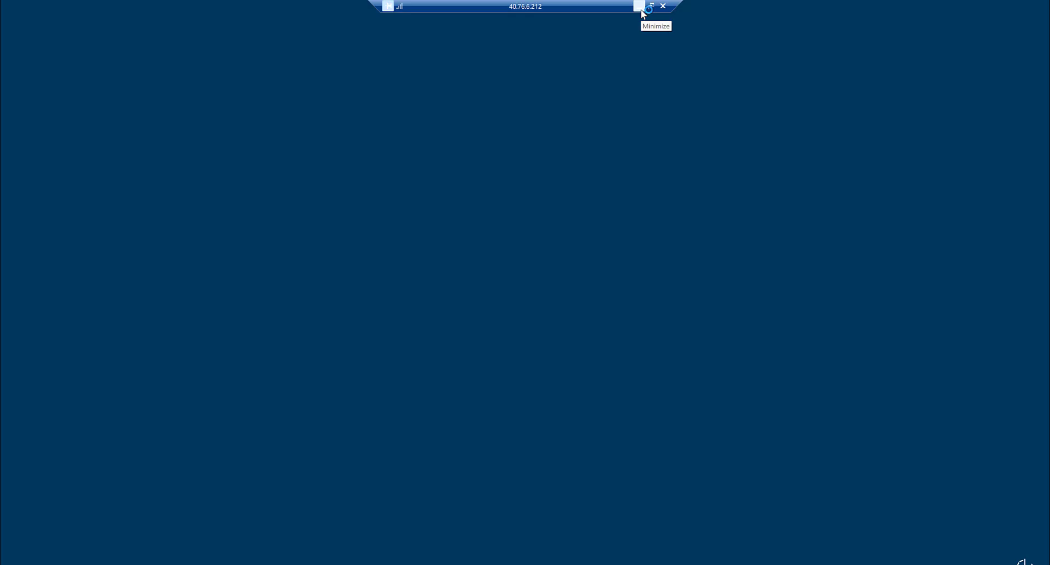
- Minimize the remote desktop session and open Cloud Shell from the Azure portal home page
{"action": "left_click", "coordinate": [640, 8]}
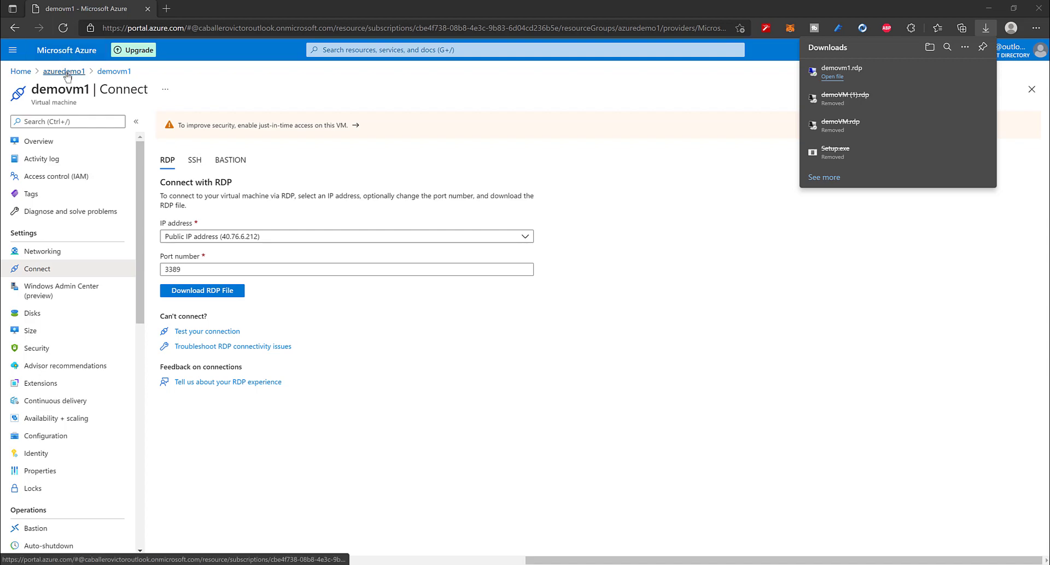
{"action": "left_click", "coordinate": [21, 72]}
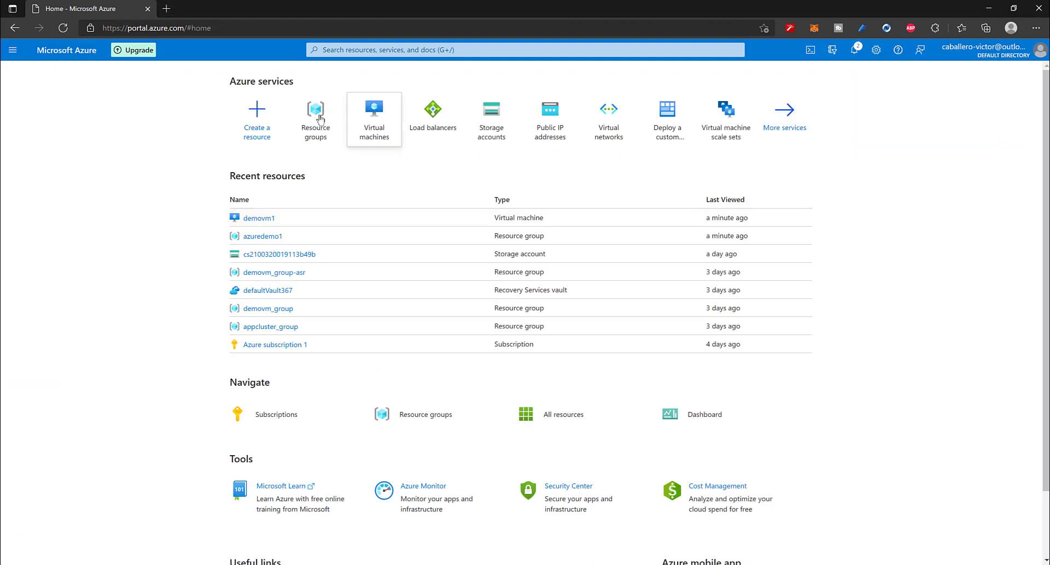
{"action": "left_click", "coordinate": [812, 58]}
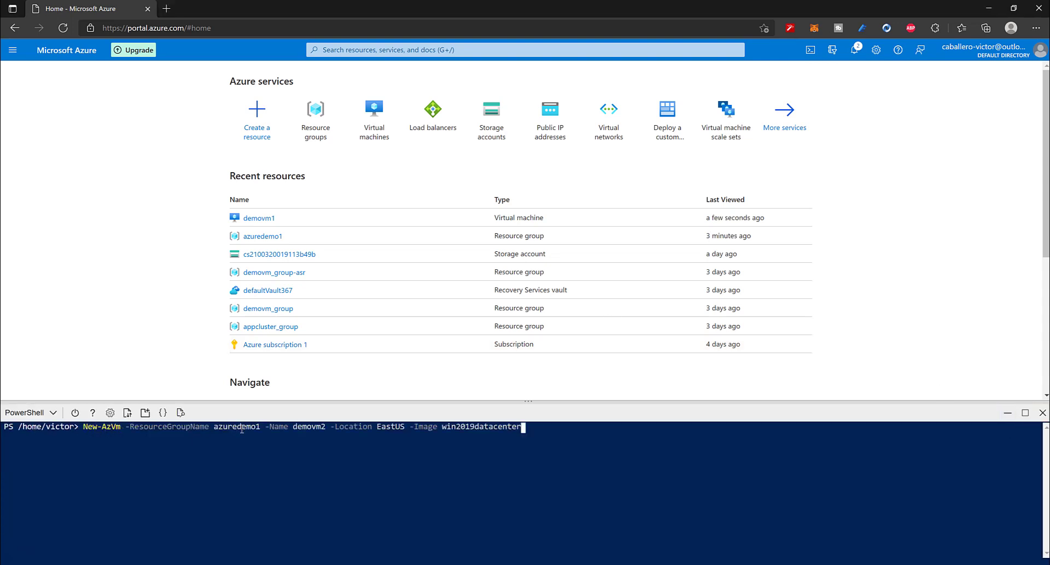
- Run New-AzVm with resource group azuredemo1, name demovm2, location EastUS and image win2019datacenter, after reviewing its parameters
{"action": "key", "text": "Left"}
{"action": "key", "text": "Left"}
{"action": "key", "text": "Left"}
{"action": "key", "text": "Left"}
{"action": "key", "text": "Left"}
{"action": "key", "text": "Left"}
{"action": "key", "text": "Left"}
{"action": "key", "text": "Left"}
{"action": "key", "text": "Left"}
{"action": "key", "text": "Left"}
{"action": "key", "text": "Left"}
{"action": "key", "text": "Left"}
{"action": "key", "text": "Left"}
{"action": "key", "text": "Left"}
{"action": "key", "text": "Left"}
{"action": "key", "text": "Left"}
{"action": "key", "text": "Left"}
{"action": "key", "text": "Left"}
{"action": "key", "text": "Left"}
{"action": "key", "text": "Left"}
{"action": "key", "text": "Left"}
{"action": "key", "text": "Left"}
{"action": "key", "text": "Left"}
{"action": "key", "text": "Left"}
{"action": "key", "text": "Left"}
{"action": "key", "text": "Left"}
{"action": "key", "text": "Left"}
{"action": "key", "text": "Left"}
{"action": "key", "text": "Left"}
{"action": "key", "text": "Left"}
{"action": "key", "text": "Left"}
{"action": "key", "text": "Left"}
{"action": "key", "text": "Left"}
{"action": "key", "text": "Left"}
{"action": "key", "text": "Left"}
{"action": "key", "text": "Left"}
{"action": "key", "text": "Left"}
{"action": "key", "text": "Left"}
{"action": "key", "text": "Left"}
{"action": "key", "text": "Right"}
{"action": "key", "text": "Right"}
{"action": "key", "text": "Right"}
{"action": "key", "text": "Right"}
{"action": "key", "text": "Right"}
{"action": "key", "text": "Right"}
{"action": "key", "text": "Right"}
{"action": "key", "text": "Right"}
{"action": "key", "text": "Right"}
{"action": "key", "text": "Right"}
{"action": "key", "text": "Right"}
{"action": "key", "text": "Right"}
{"action": "key", "text": "Right"}
{"action": "key", "text": "Right"}
{"action": "key", "text": "Right"}
{"action": "key", "text": "Right"}
{"action": "key", "text": "Right"}
{"action": "key", "text": "Right"}
{"action": "key", "text": "Right"}
{"action": "key", "text": "Right"}
{"action": "key", "text": "Right"}
{"action": "key", "text": "Right"}
{"action": "key", "text": "Right"}
{"action": "key", "text": "Right"}
{"action": "key", "text": "Right"}
{"action": "key", "text": "Right"}
{"action": "key", "text": "Right"}
{"action": "key", "text": "Right"}
{"action": "key", "text": "Right"}
{"action": "key", "text": "Right"}
{"action": "key", "text": "Right"}
{"action": "key", "text": "Right"}
{"action": "key", "text": "Right"}
{"action": "key", "text": "Right"}
{"action": "key", "text": "Right"}
{"action": "key", "text": "Right"}
{"action": "key", "text": "Right"}
{"action": "key", "text": "Right"}
{"action": "key", "text": "Right"}
{"action": "key", "text": "Right"}
{"action": "key", "text": "Right"}
{"action": "key", "text": "Right"}
{"action": "key", "text": "Right"}
{"action": "key", "text": "Return"}
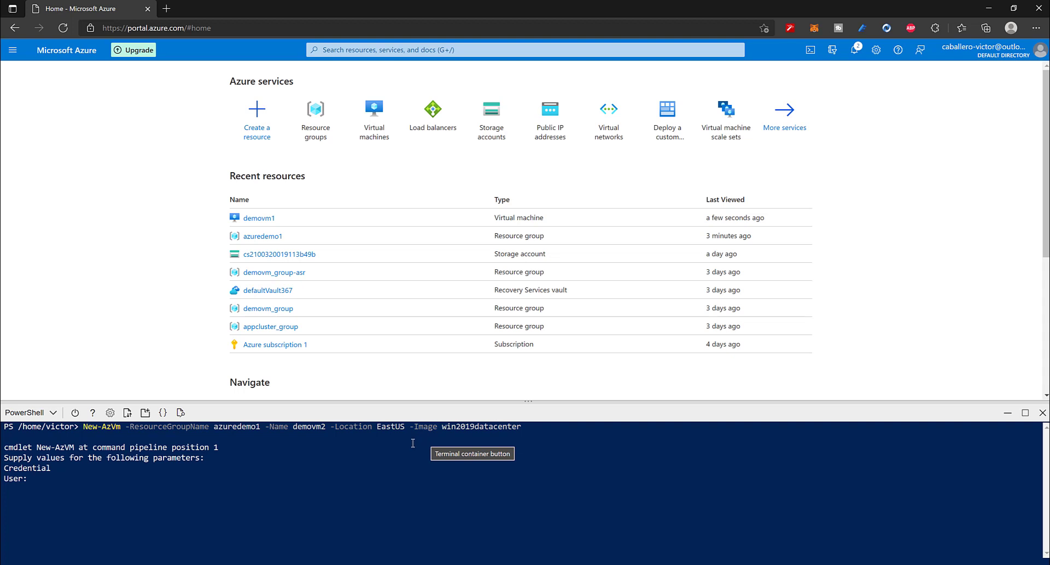
- Supply azureuser as the credential user and paste the admin password to deploy demovm2
{"action": "type", "text": "azuresu"}
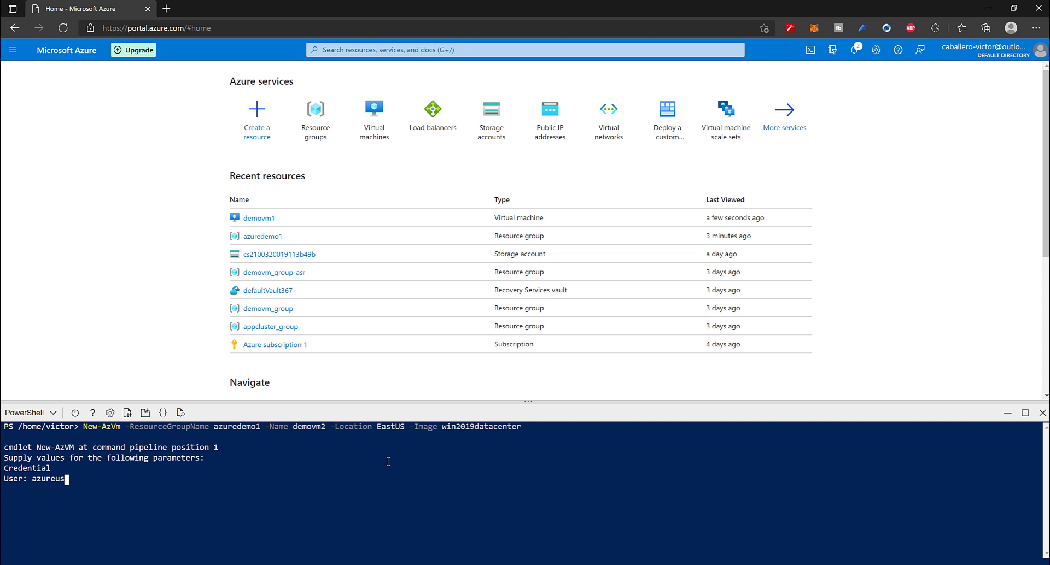
{"action": "type", "text": "ser"}
{"action": "key", "text": "Return"}
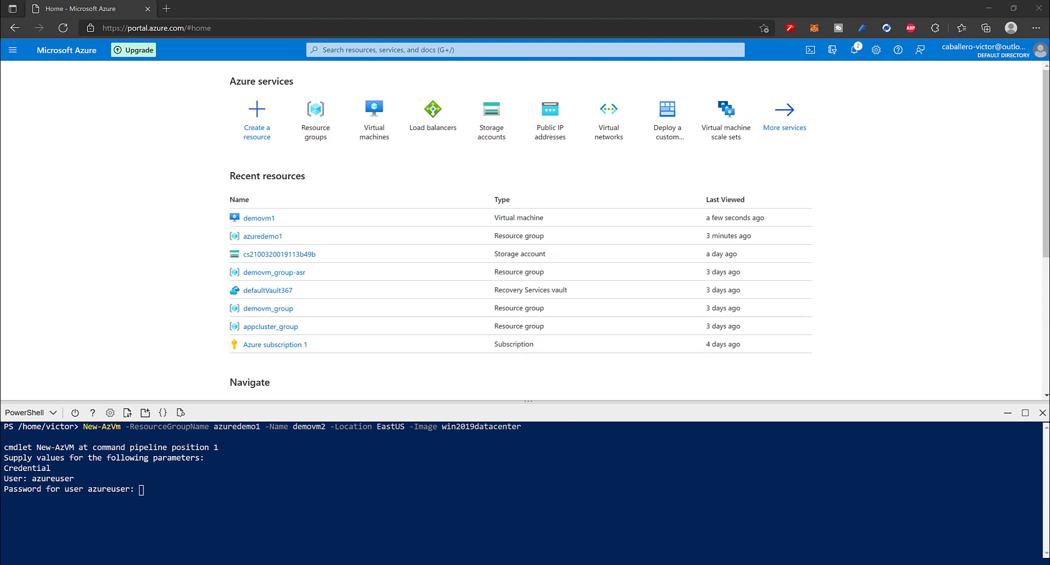
{"action": "right_click", "coordinate": [179, 491]}
{"action": "left_click", "coordinate": [220, 340]}
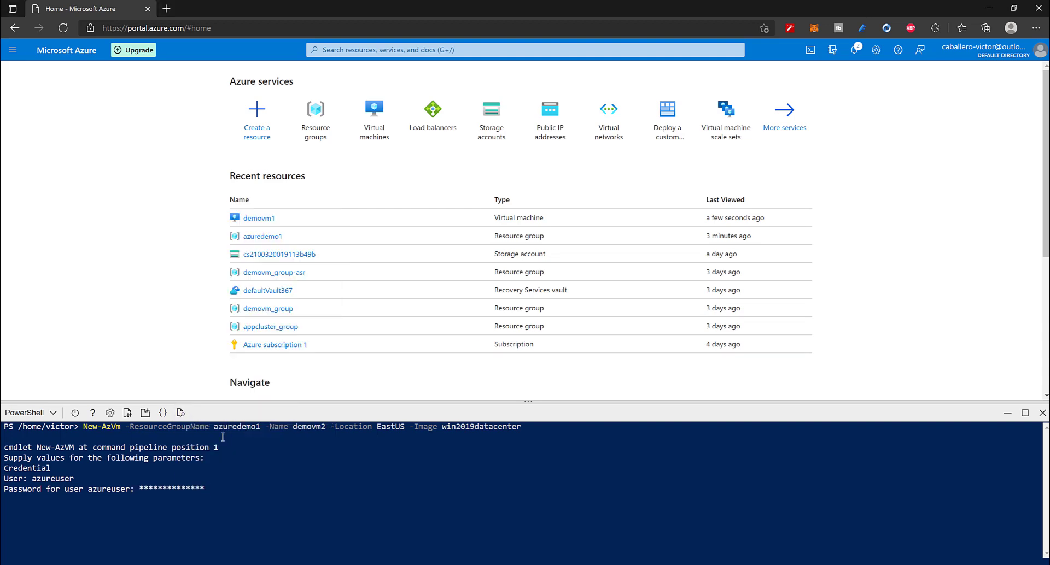
{"action": "key", "text": "Return"}
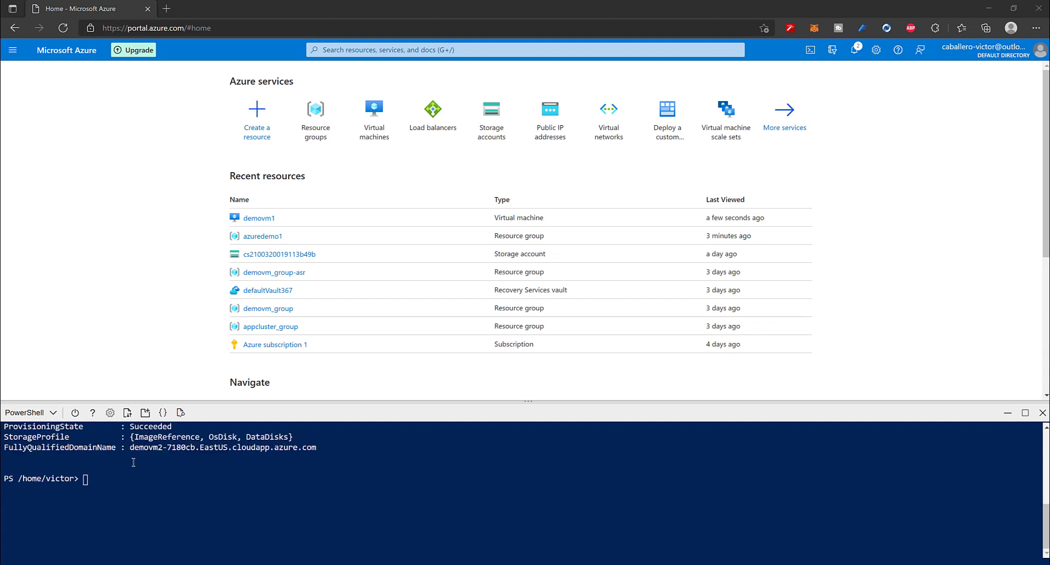
- Check the resource group, VM name and provisioning state in the New-AzVm output
{"action": "scroll", "coordinate": [133, 463], "scroll_direction": "up", "scroll_amount": 4}
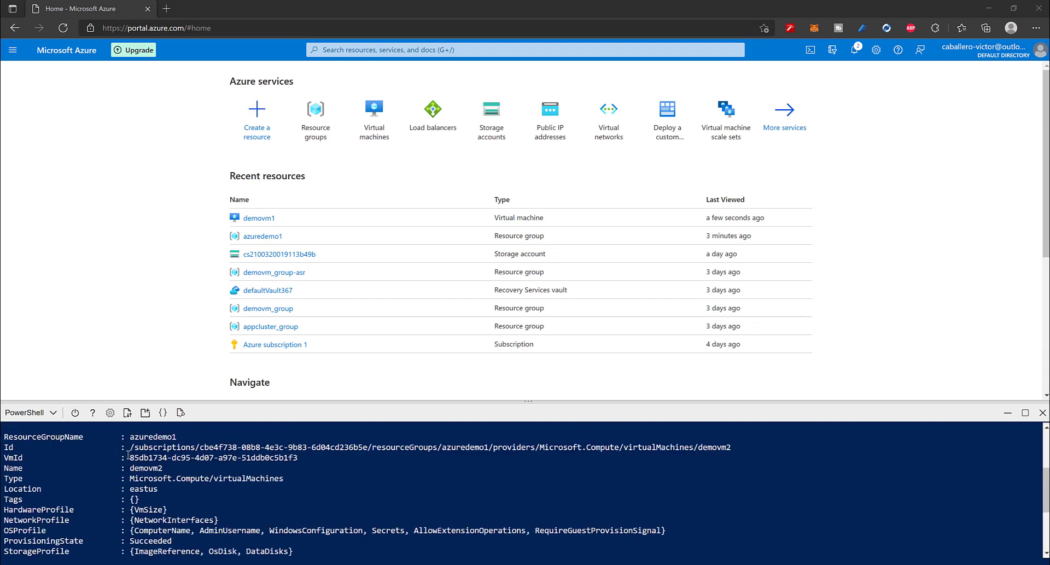
{"action": "left_click_drag", "start_coordinate": [123, 436], "coordinate": [136, 470]}
{"action": "scroll", "coordinate": [166, 470], "scroll_direction": "down", "scroll_amount": 4}
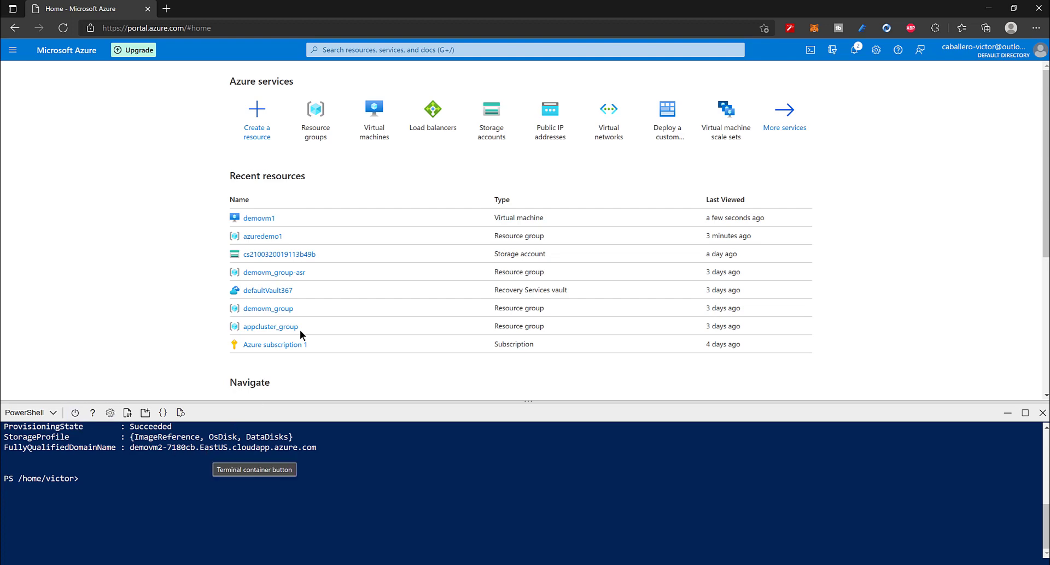
- Open the azuredemo1 resource group and close Cloud Shell to view the resources created for both VMs
{"action": "left_click", "coordinate": [328, 114]}
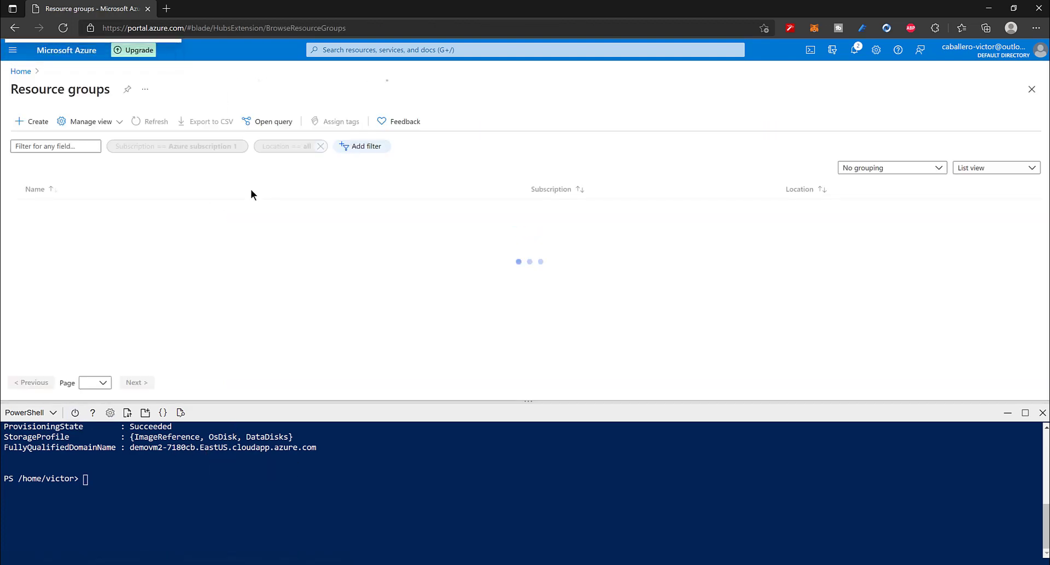
{"action": "left_click", "coordinate": [59, 227]}
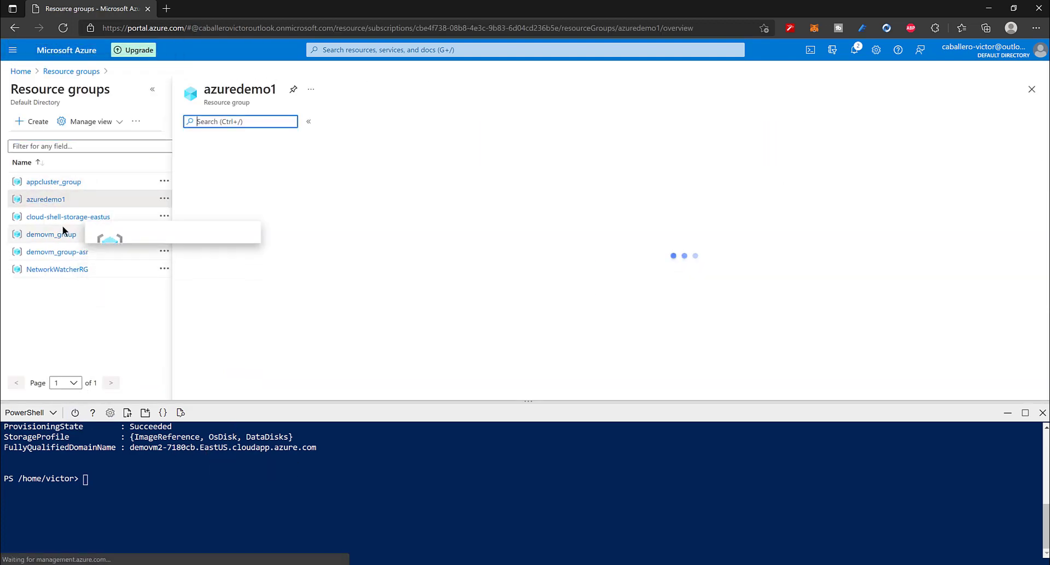
{"action": "left_click", "coordinate": [1042, 413]}
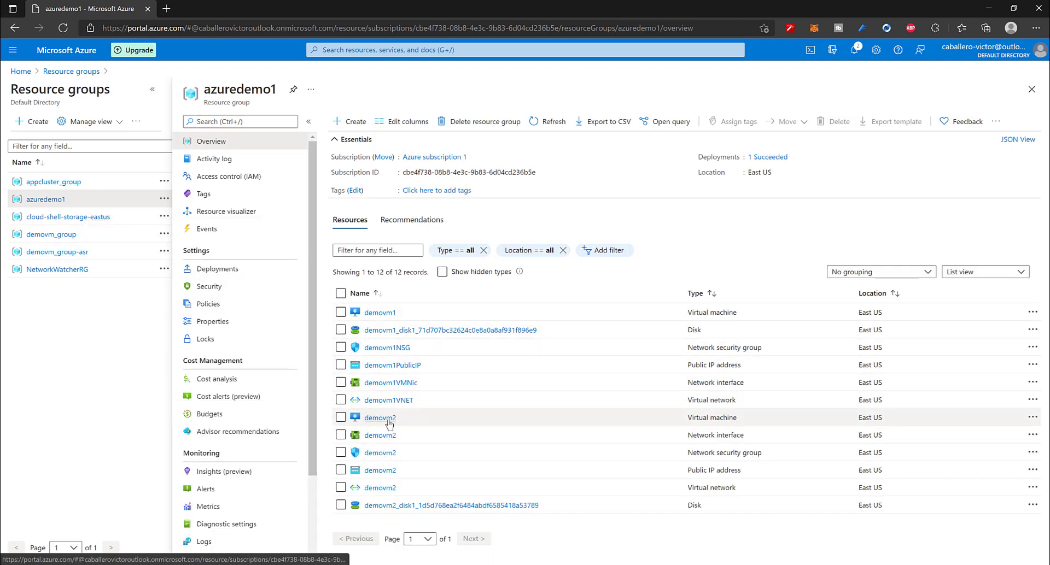
- Return to the portal home page and open demovm2's overview from the virtual machines list
{"action": "left_click", "coordinate": [68, 53]}
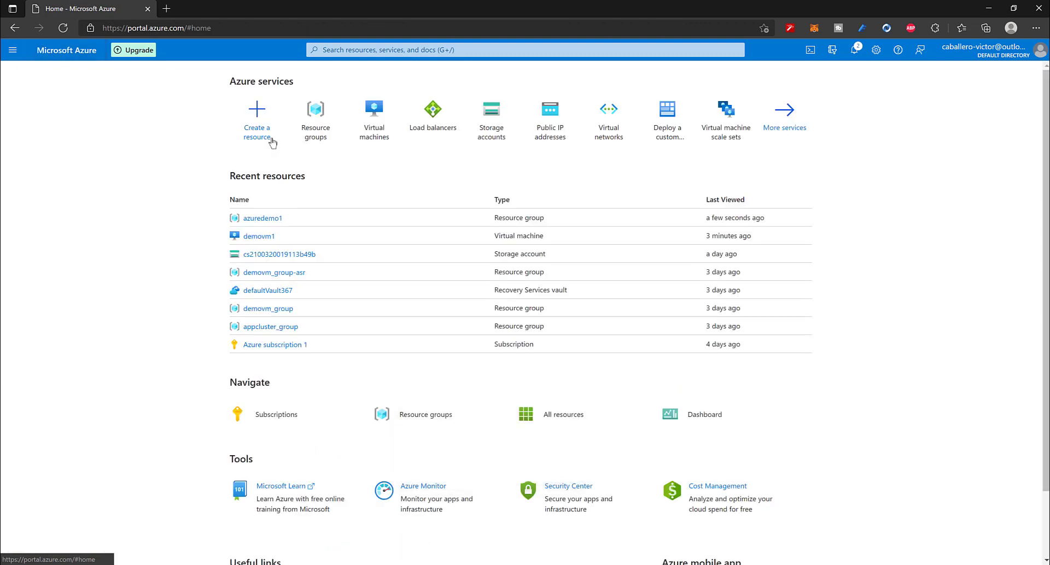
{"action": "left_click", "coordinate": [377, 143]}
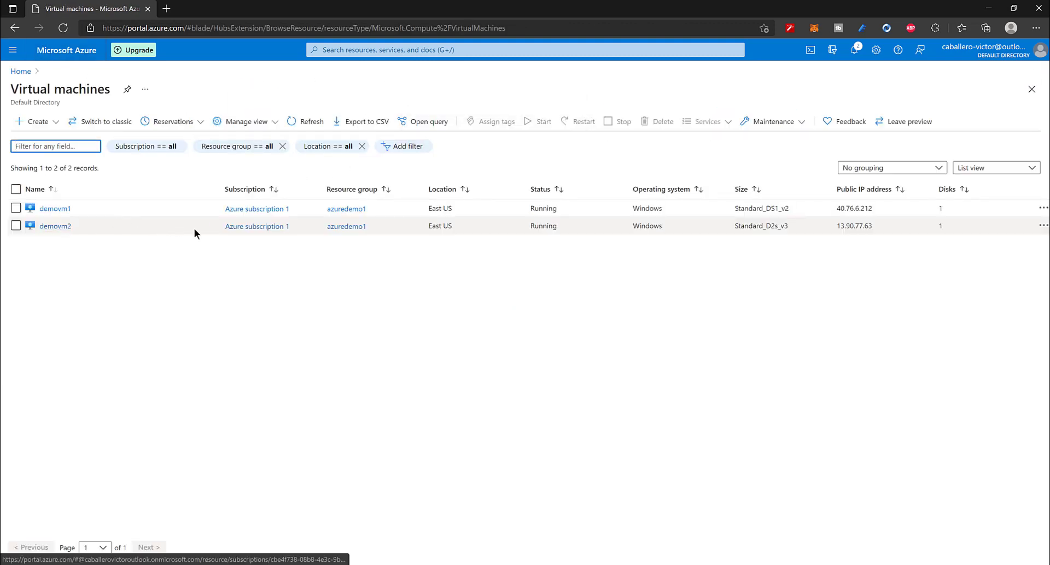
{"action": "left_click", "coordinate": [48, 228]}
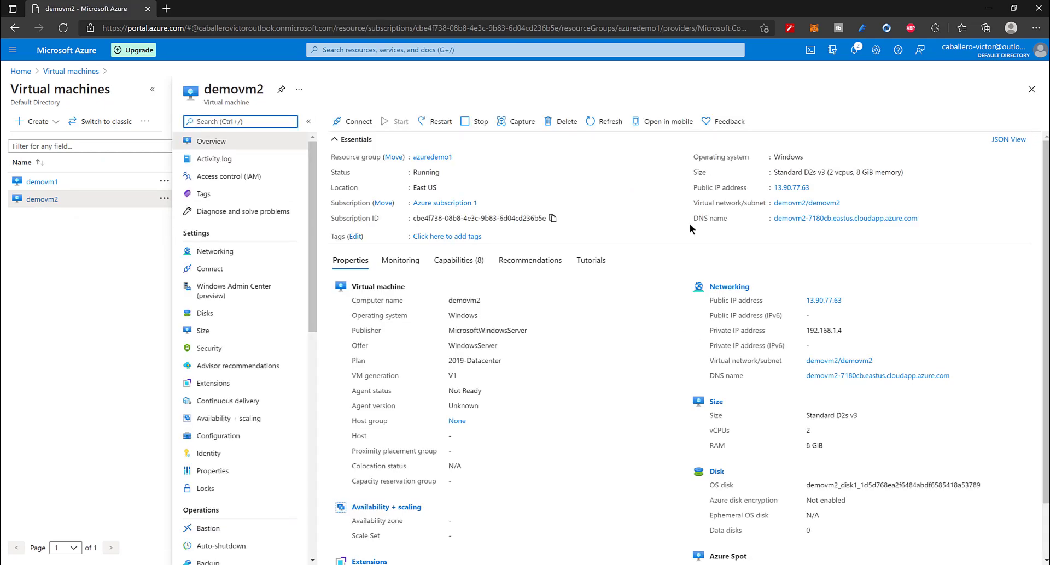
- Download the RDP file for demovm2 from its connection settings, open it and accept the unknown publisher warning
{"action": "left_click", "coordinate": [243, 253]}
{"action": "left_click", "coordinate": [210, 270]}
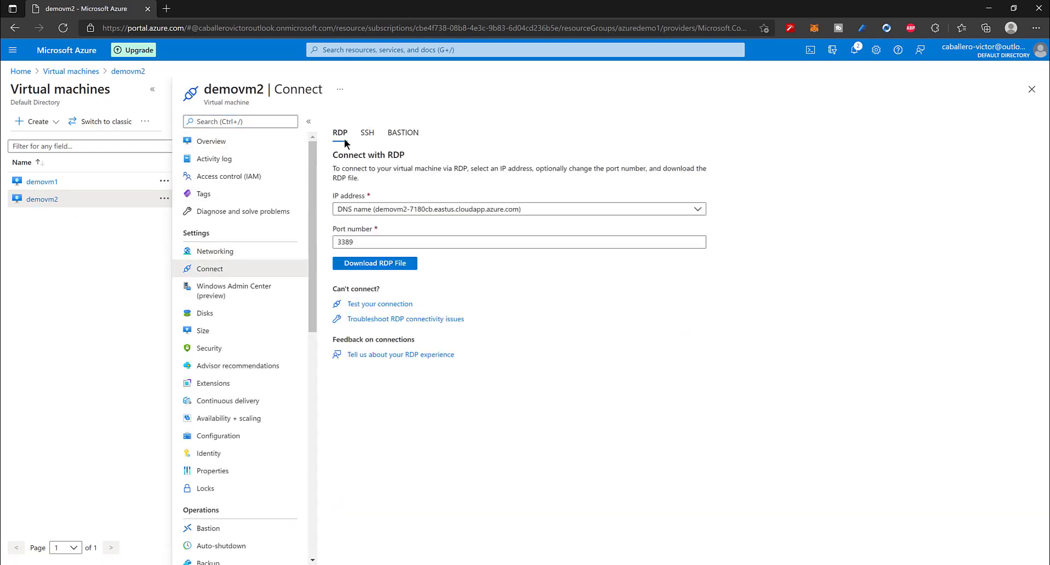
{"action": "left_click", "coordinate": [381, 294]}
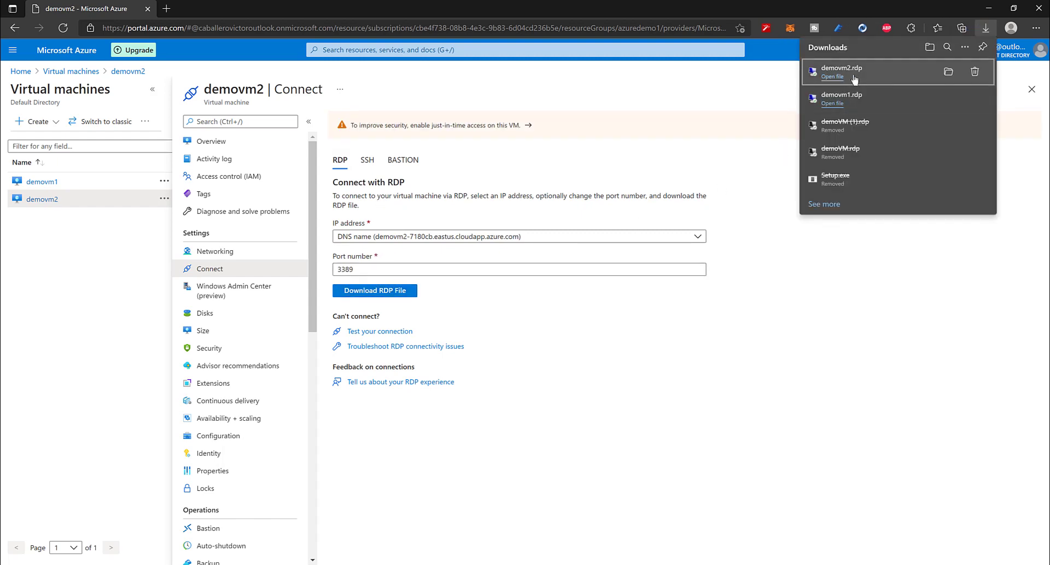
{"action": "left_click", "coordinate": [854, 77]}
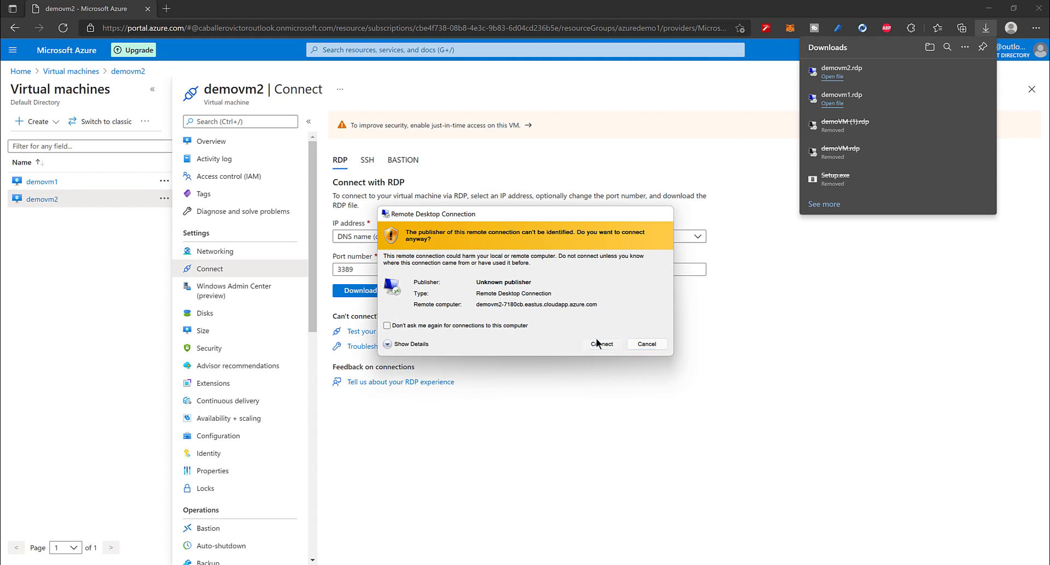
{"action": "left_click", "coordinate": [597, 343]}
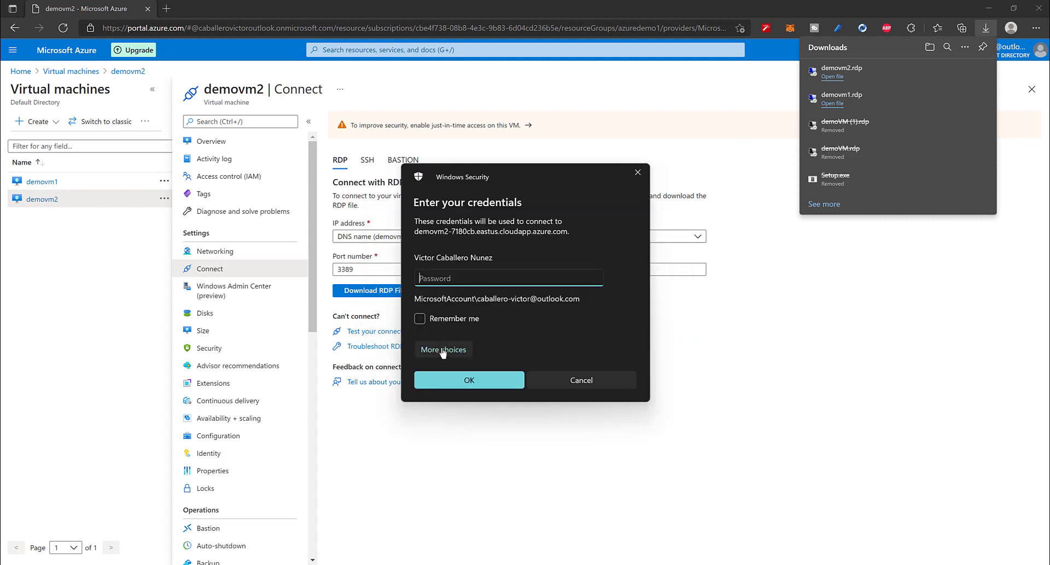
- Sign in to demovm2 with a different account as azureuser, paste the account password and accept the certificate warning
{"action": "left_click", "coordinate": [443, 350]}
{"action": "left_click", "coordinate": [484, 412]}
{"action": "type", "text": "az"}
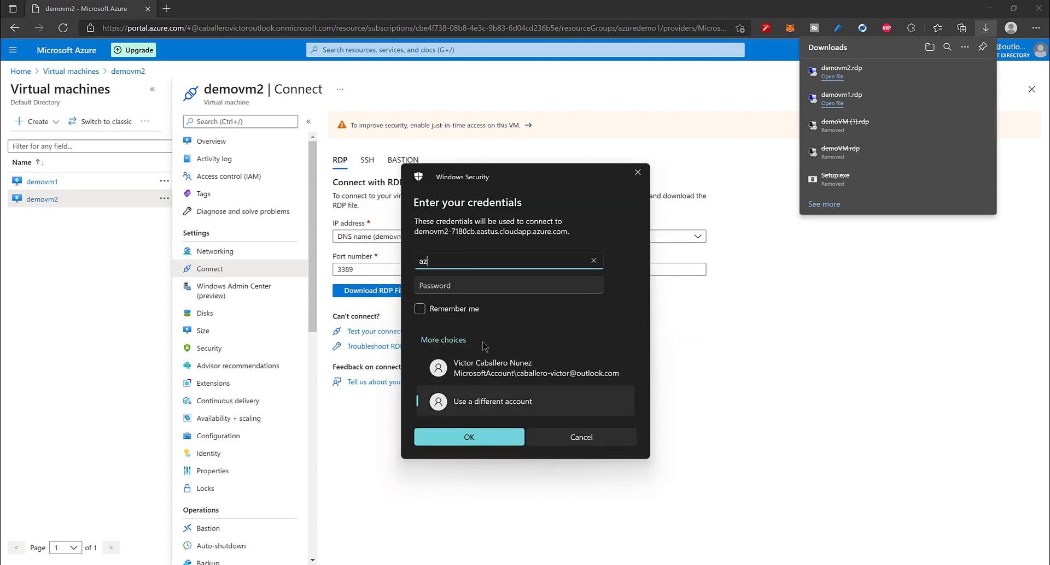
{"action": "type", "text": "ureuser"}
{"action": "key", "text": "Tab"}
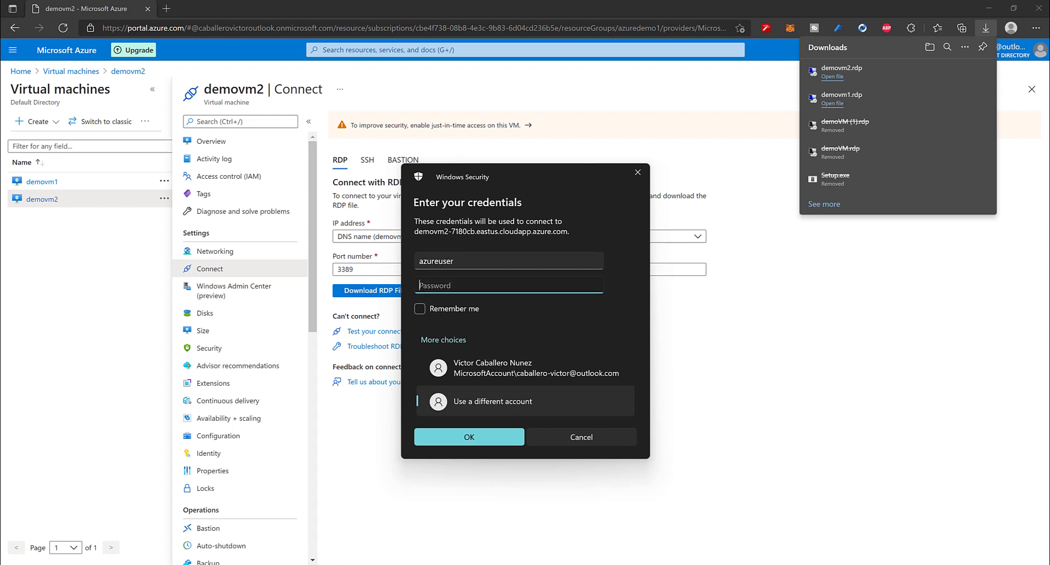
{"action": "left_click", "coordinate": [520, 291]}
{"action": "key", "text": "ctrl+v"}
{"action": "left_click", "coordinate": [598, 289]}
{"action": "left_click", "coordinate": [454, 439]}
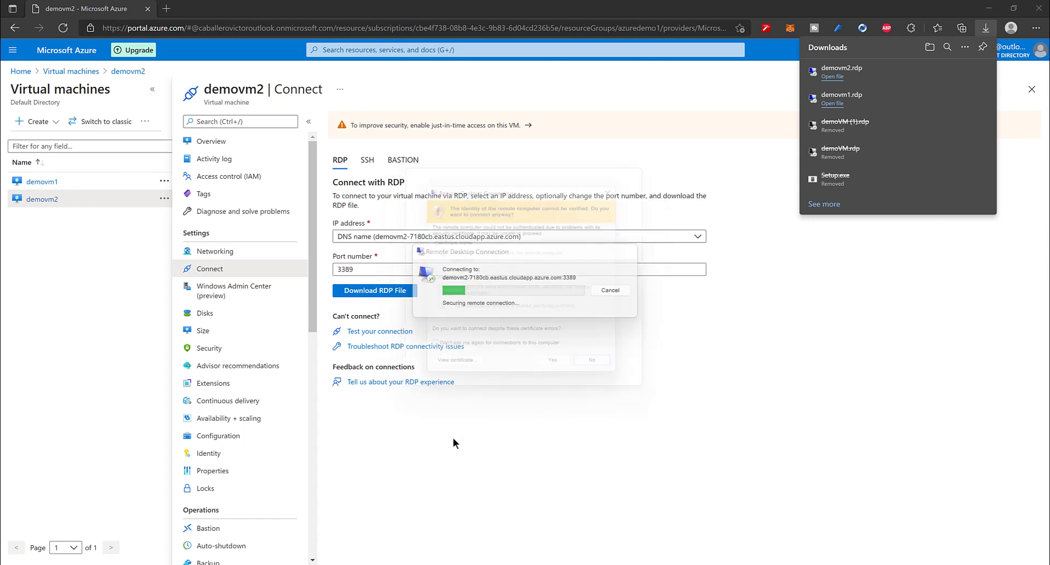
{"action": "left_click", "coordinate": [474, 354]}
{"action": "left_click", "coordinate": [560, 373]}
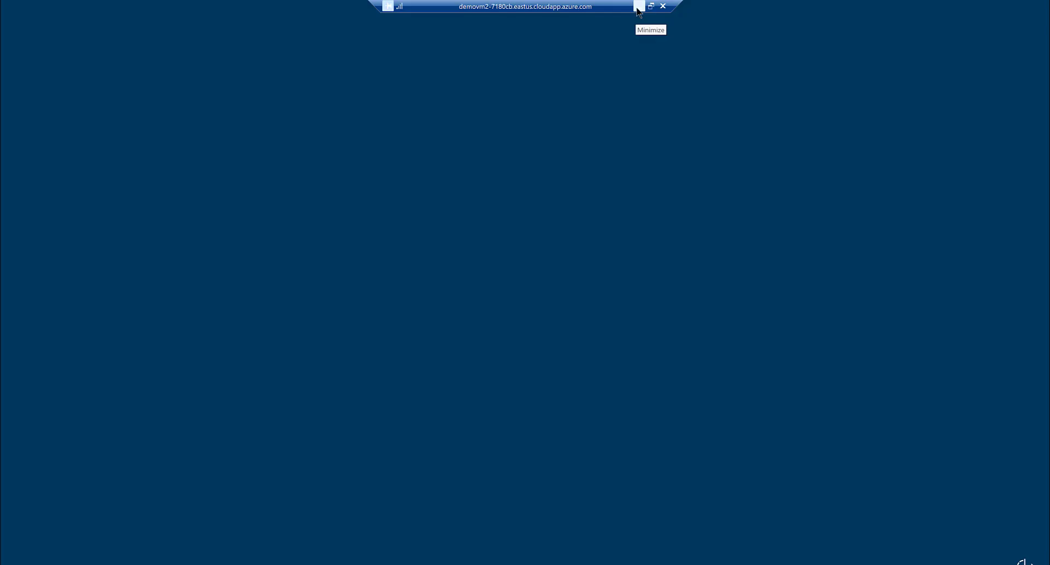
- Switch to the demovm1 remote session, dismiss the Windows Admin Center message and restore Server Manager to a smaller window
{"action": "left_click", "coordinate": [638, 7]}
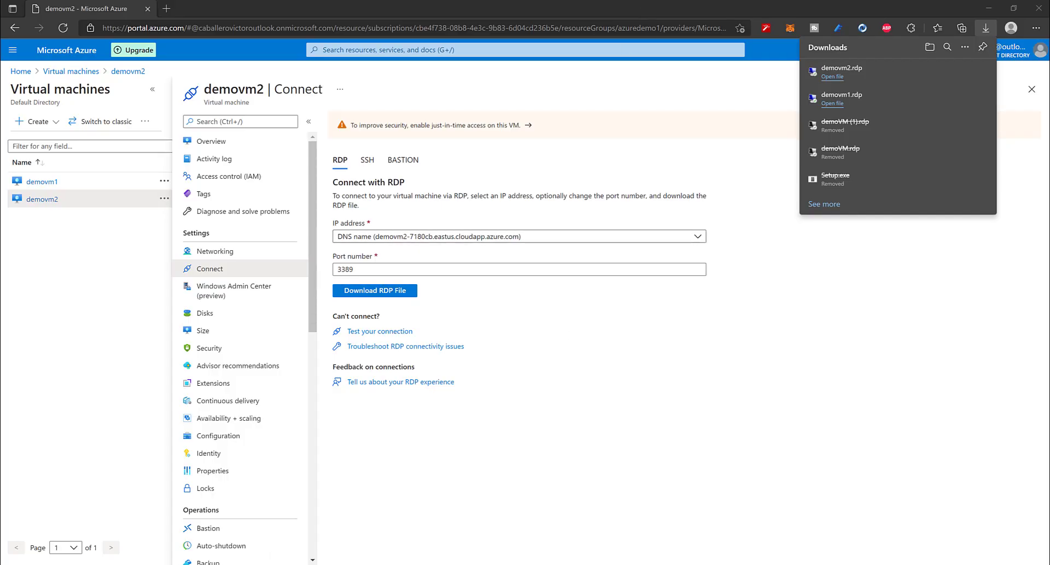
{"action": "left_click", "coordinate": [370, 532]}
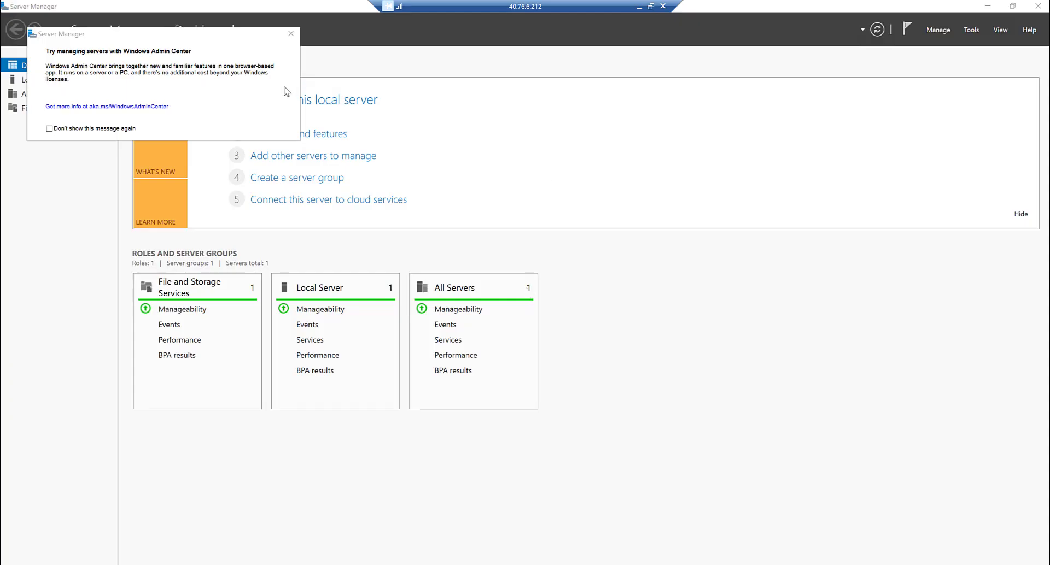
{"action": "left_click", "coordinate": [291, 34]}
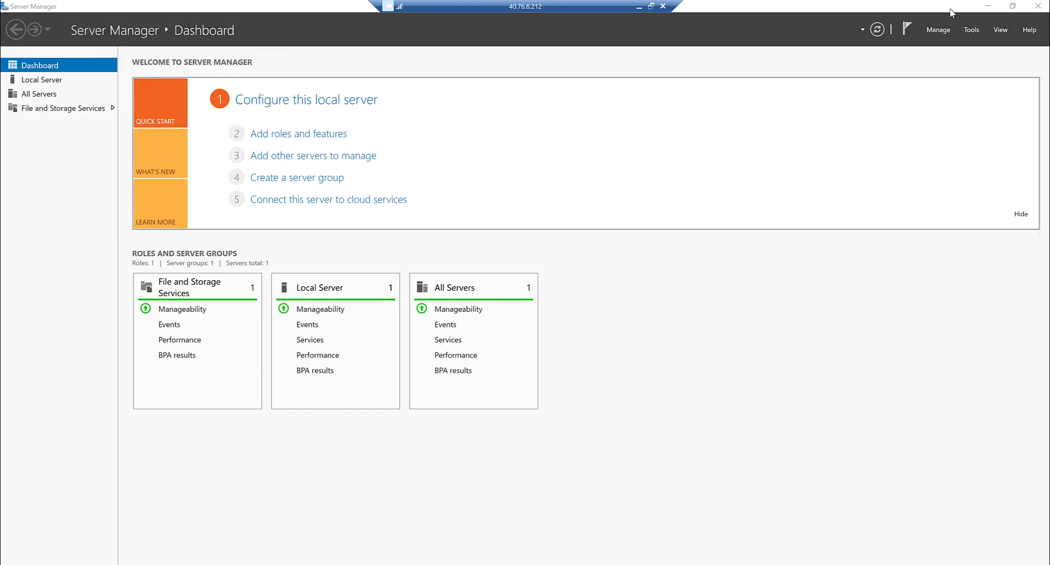
{"action": "left_click_drag", "start_coordinate": [725, 5], "coordinate": [592, 99]}
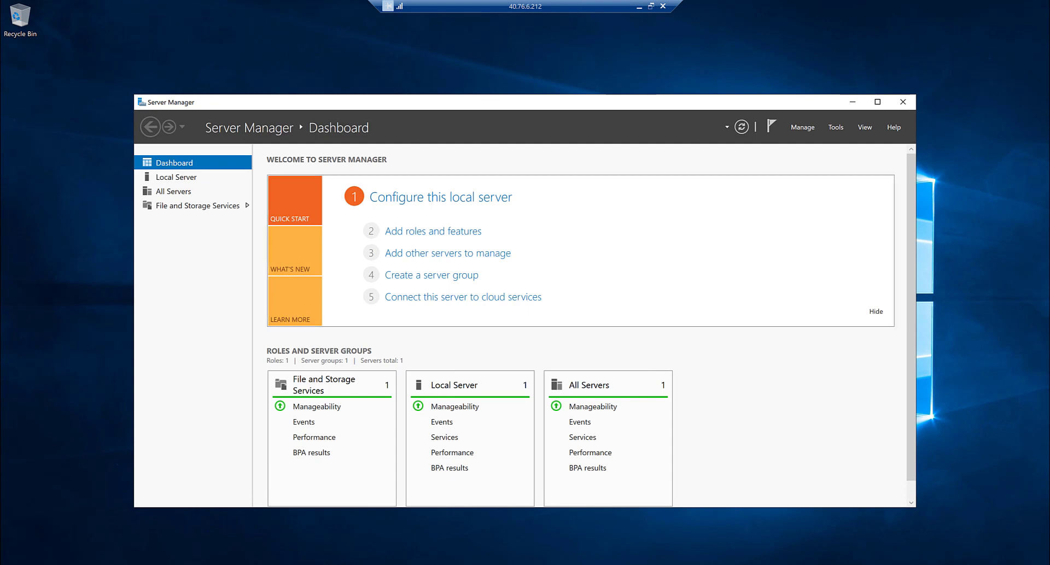
- Open a command prompt on demovm1 and run hostname to check the computer name
{"action": "key", "text": "super"}
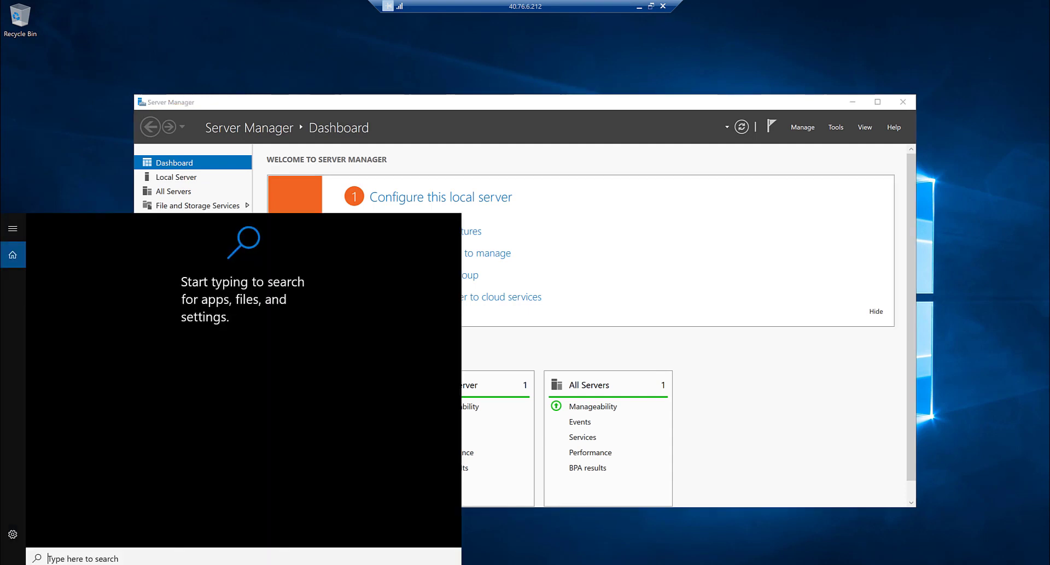
{"action": "type", "text": "cmd"}
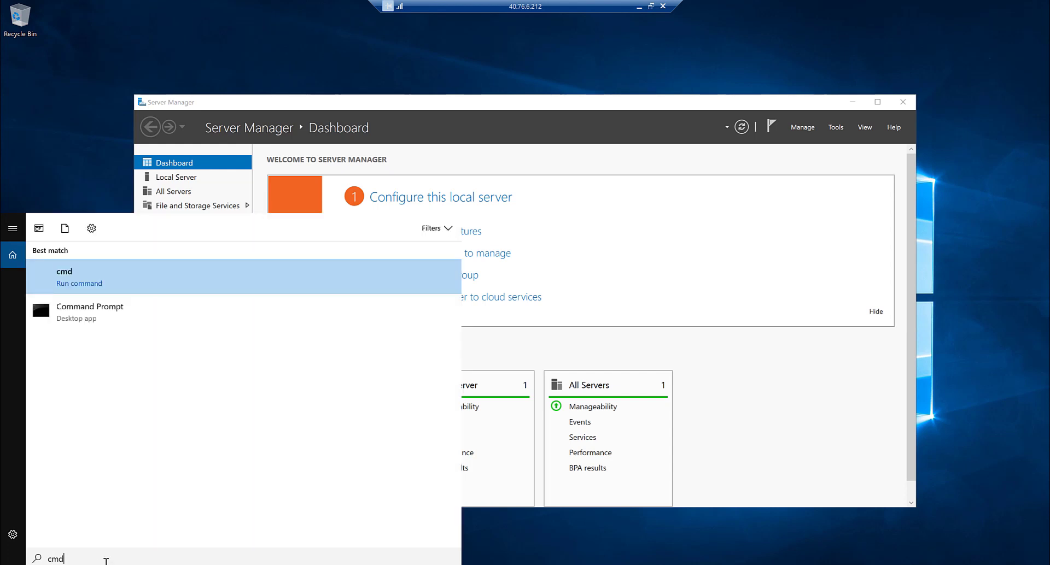
{"action": "key", "text": "Return"}
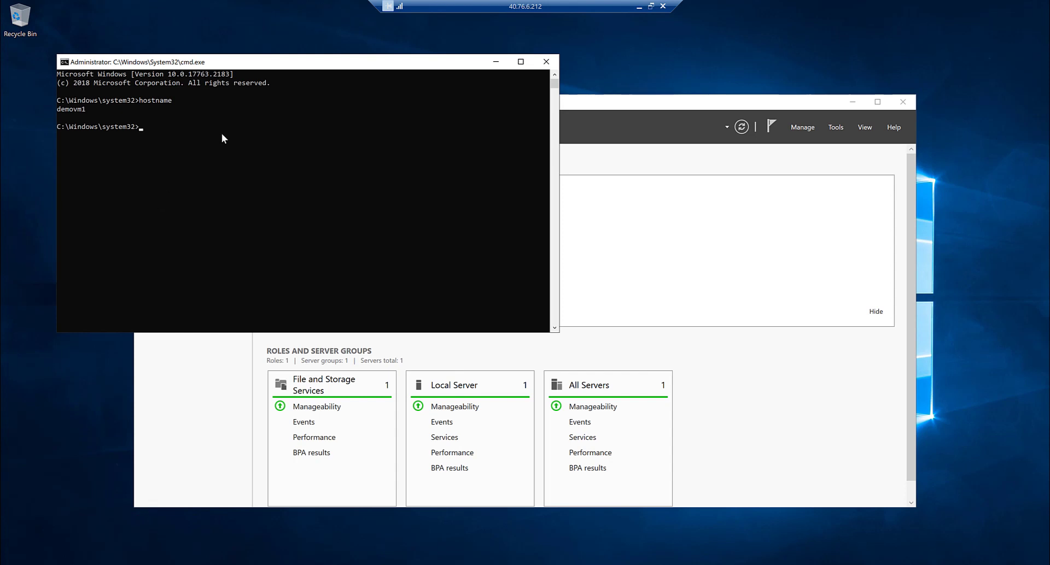
{"action": "left_click_drag", "start_coordinate": [273, 64], "coordinate": [411, 149]}
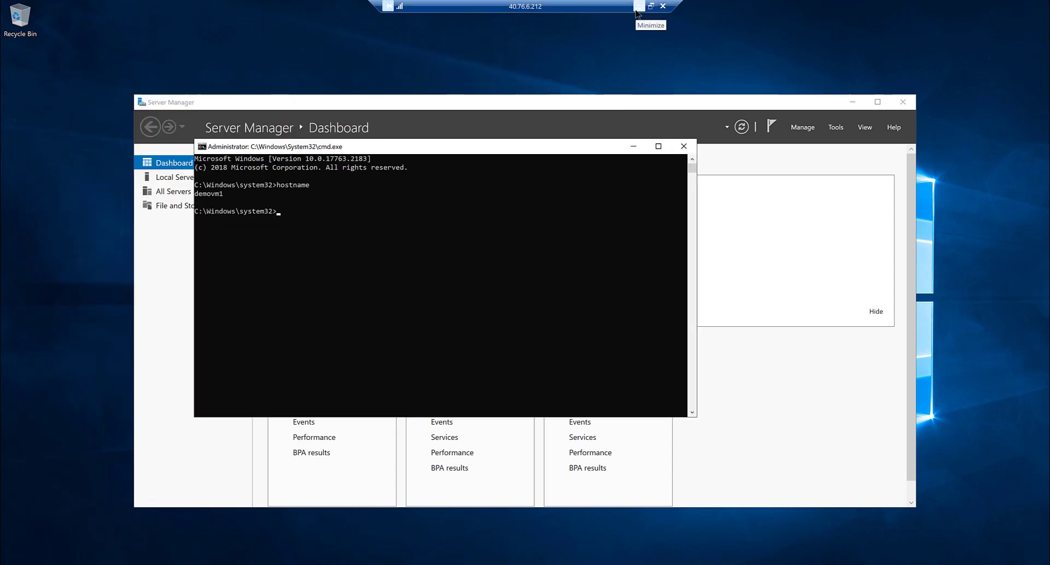
- Browse the features and server roles lists in demovm1's Add Roles and Features Wizard, then cancel the wizard
{"action": "left_click", "coordinate": [663, 107]}
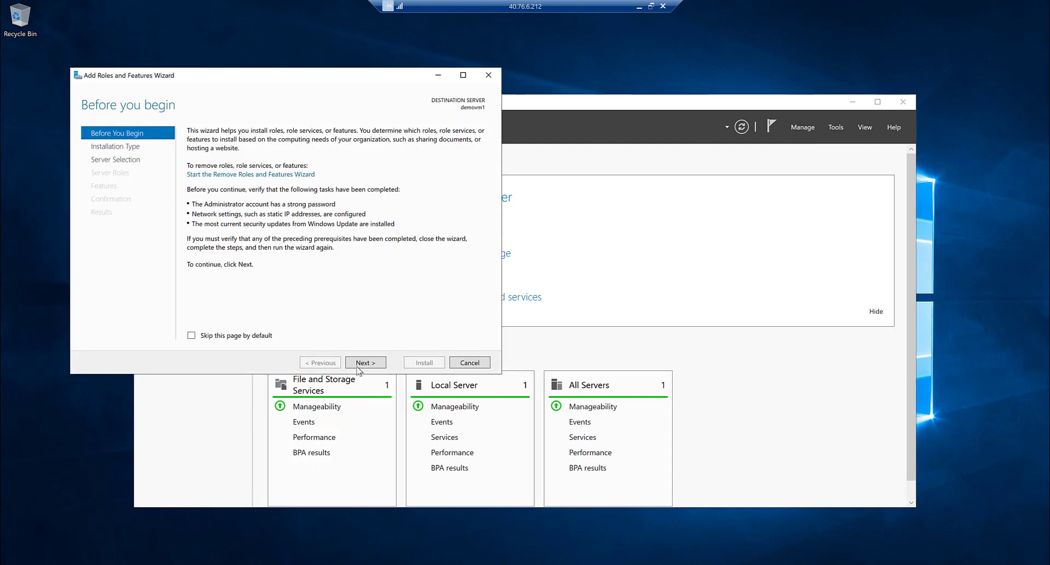
{"action": "left_click", "coordinate": [363, 363]}
{"action": "left_click", "coordinate": [360, 363]}
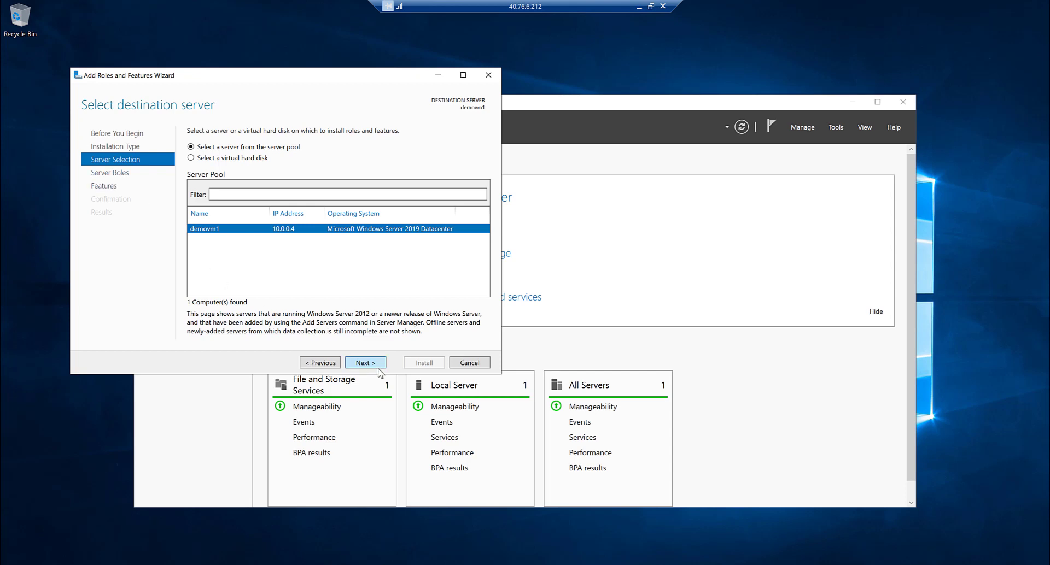
{"action": "left_click", "coordinate": [364, 363]}
{"action": "left_click", "coordinate": [364, 363]}
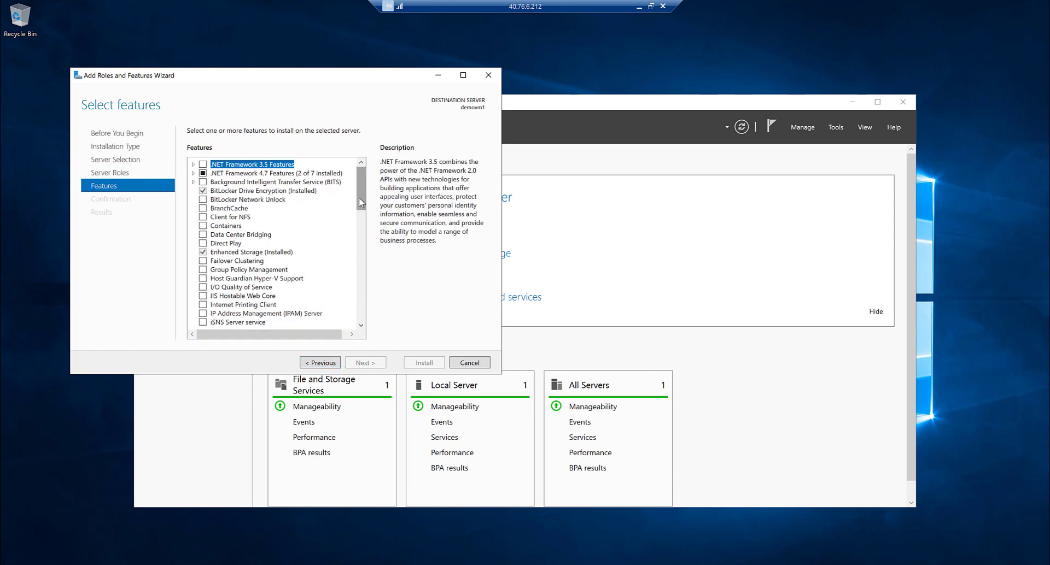
{"action": "left_click_drag", "start_coordinate": [361, 204], "coordinate": [256, 283]}
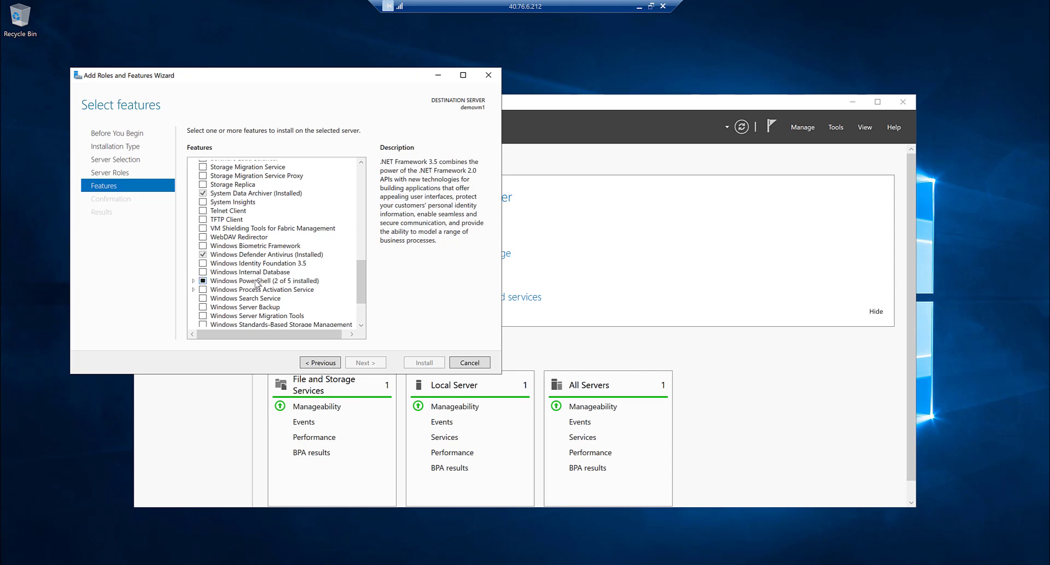
{"action": "scroll", "coordinate": [219, 264], "scroll_direction": "down", "scroll_amount": 2}
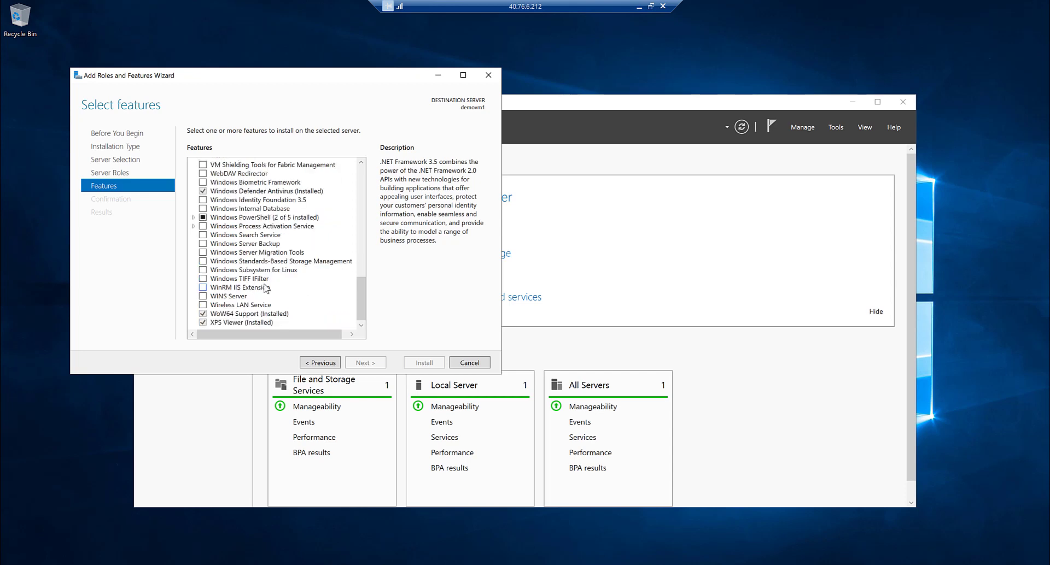
{"action": "left_click", "coordinate": [224, 296]}
{"action": "left_click", "coordinate": [123, 173]}
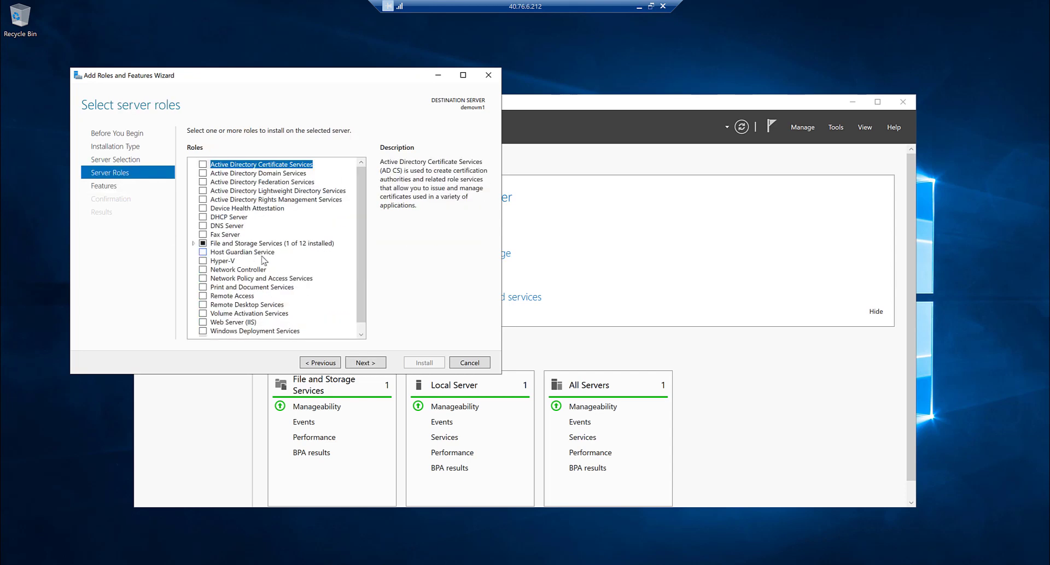
{"action": "scroll", "coordinate": [265, 259], "scroll_direction": "down", "scroll_amount": 1}
{"action": "left_click", "coordinate": [475, 366]}
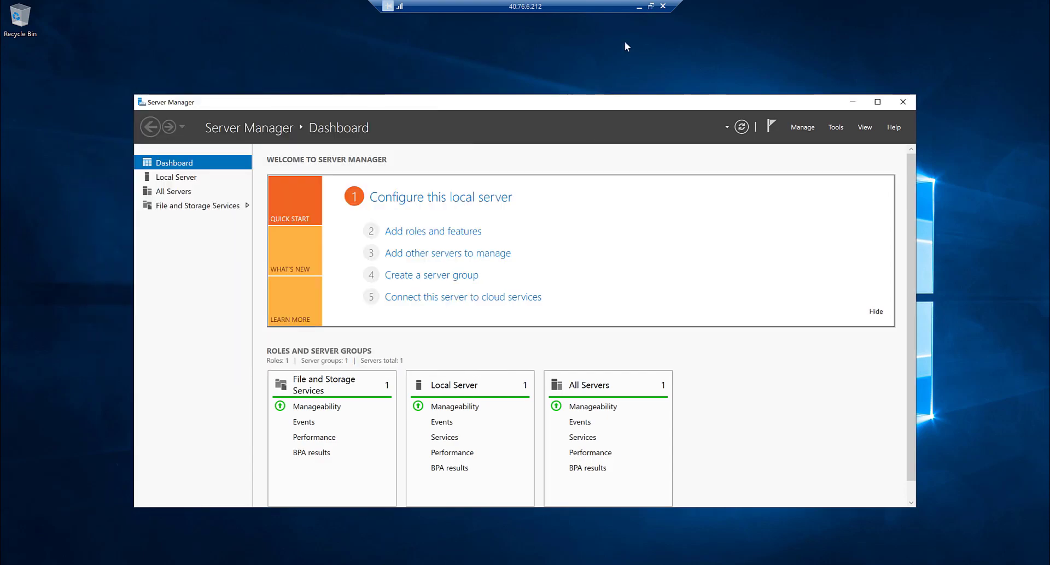
- Minimize the demovm1 session, switch to the demovm2 remote session and dismiss the Windows Admin Center message
{"action": "left_click", "coordinate": [639, 7]}
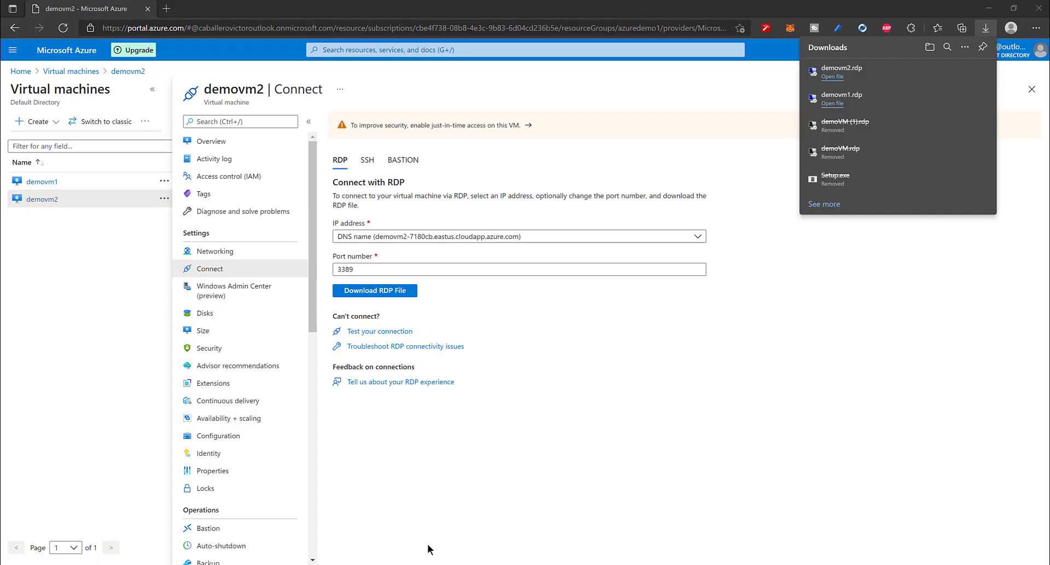
{"action": "mouse_move", "coordinate": [442, 562]}
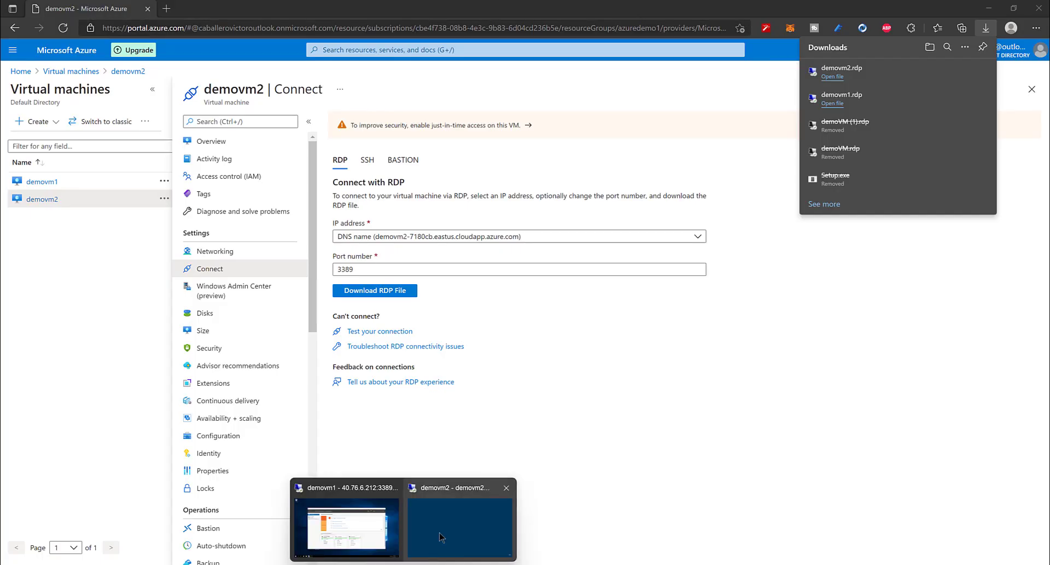
{"action": "left_click", "coordinate": [441, 536]}
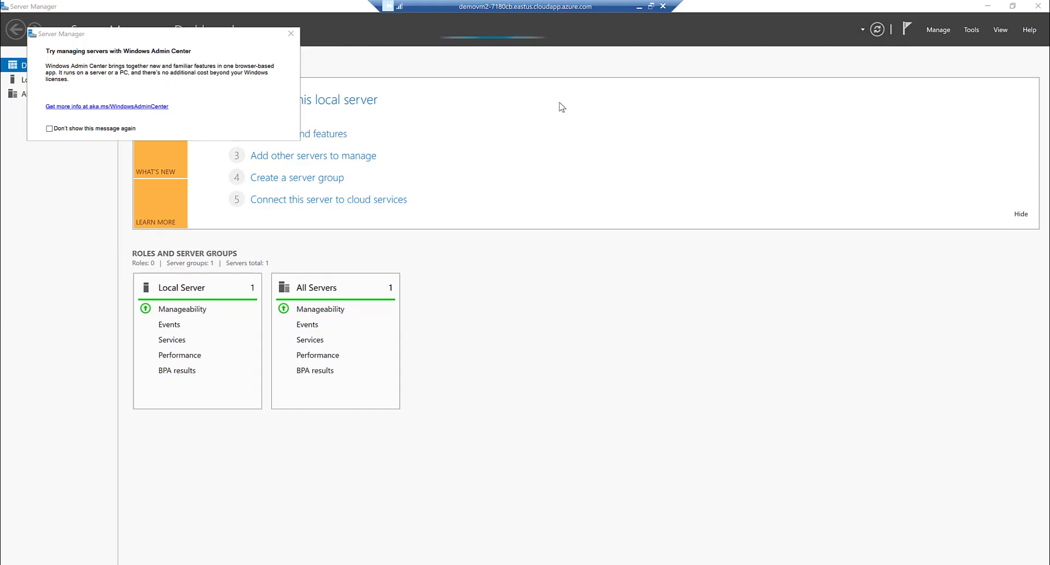
{"action": "left_click", "coordinate": [291, 34]}
- Run hostname in an administrator command prompt on demovm2 to check the computer name, and close the prompt
{"action": "key", "text": "super"}
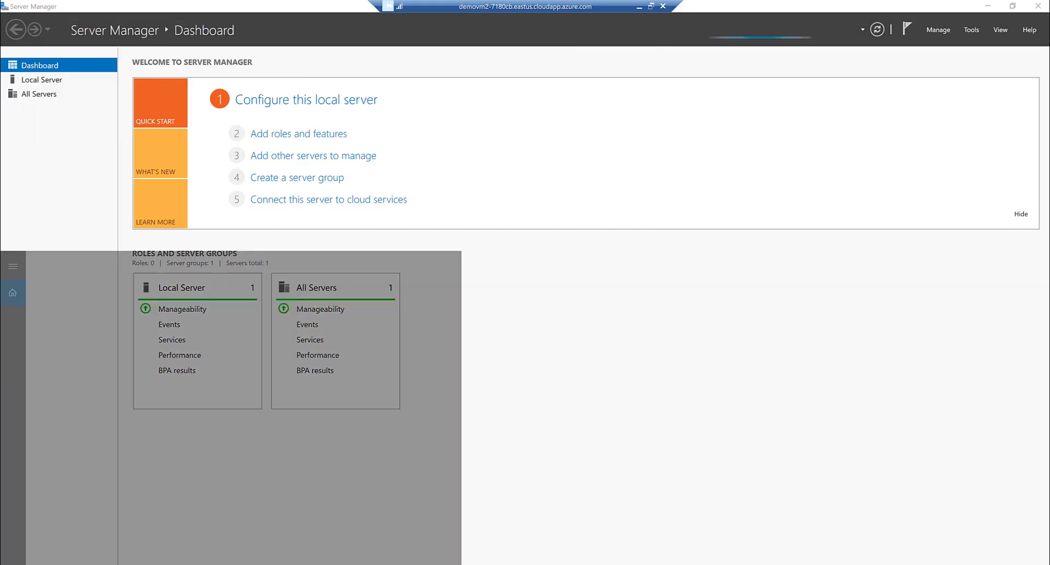
{"action": "type", "text": "cmd"}
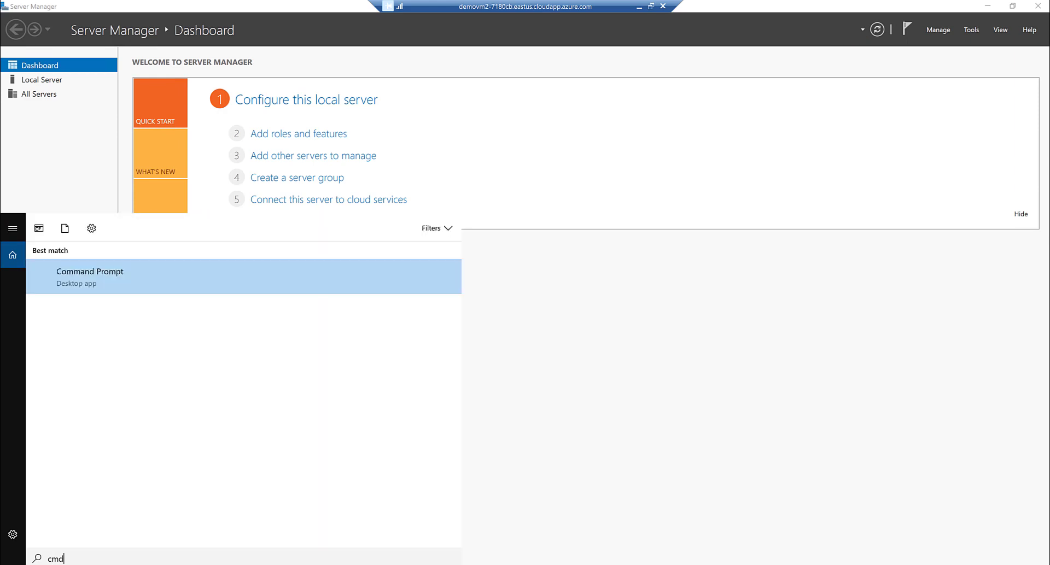
{"action": "key", "text": "ctrl+shift+Return"}
{"action": "type", "text": "hostname"}
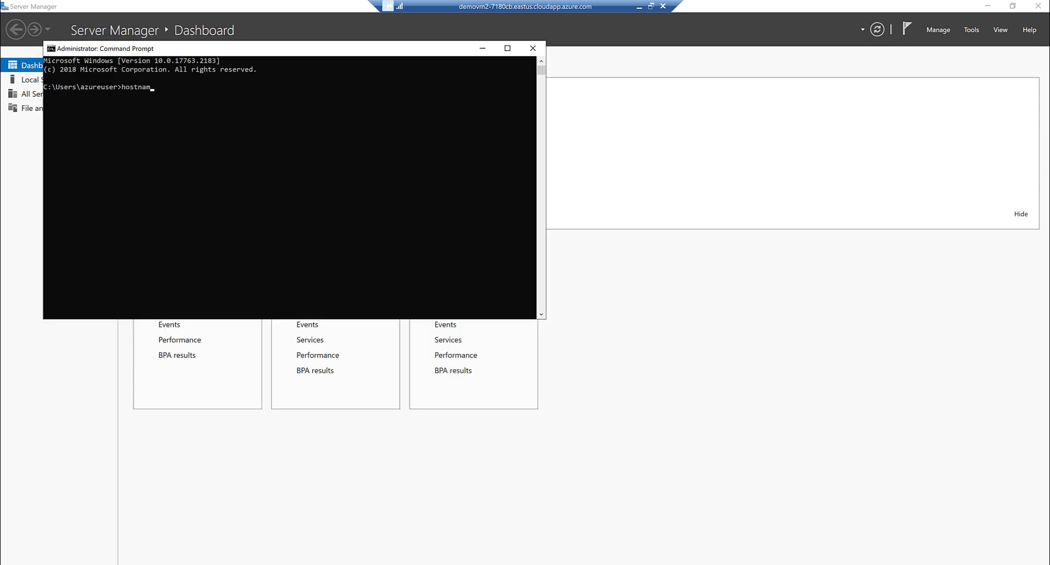
{"action": "key", "text": "Return"}
{"action": "left_click", "coordinate": [533, 48]}
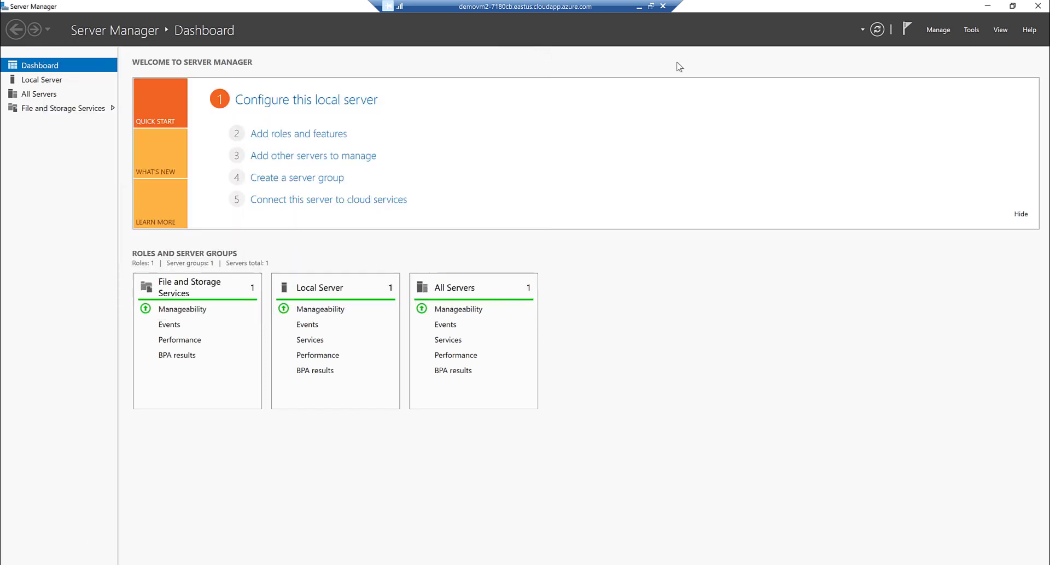
- Minimize the demovm2 session and return to the virtual machines list in the Azure portal
{"action": "left_click", "coordinate": [639, 6]}
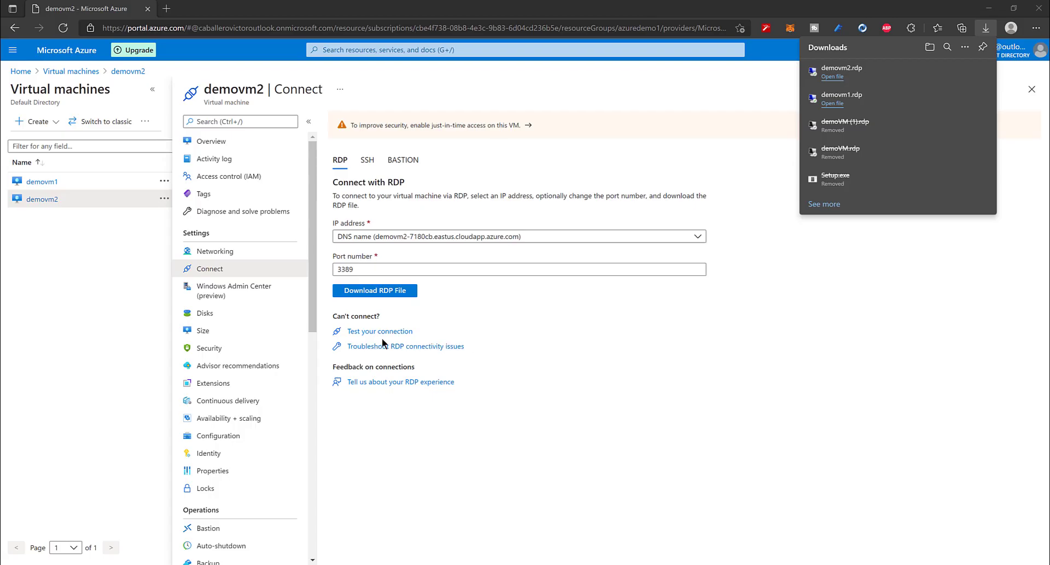
{"action": "left_click", "coordinate": [71, 71]}
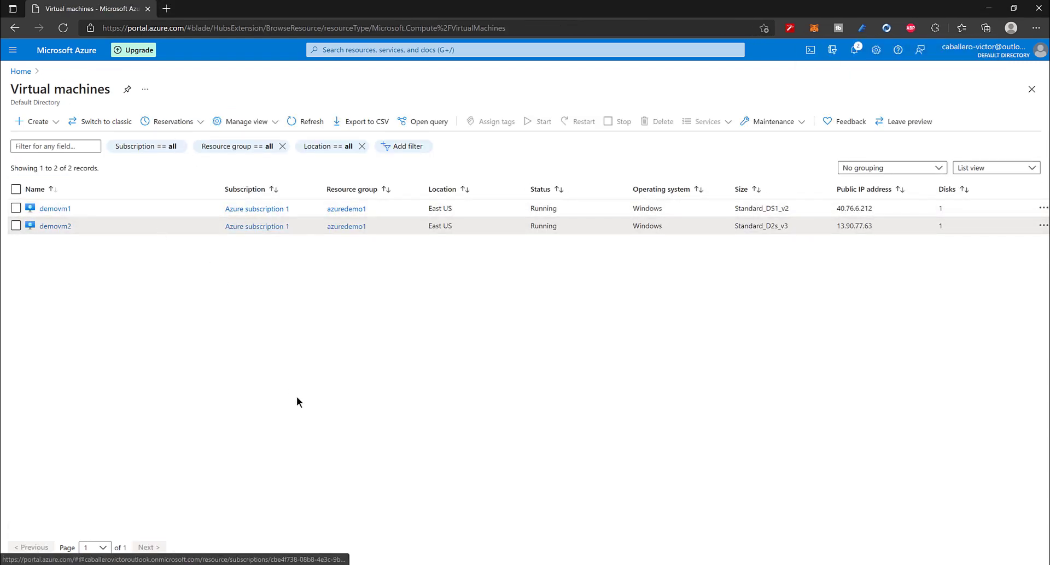